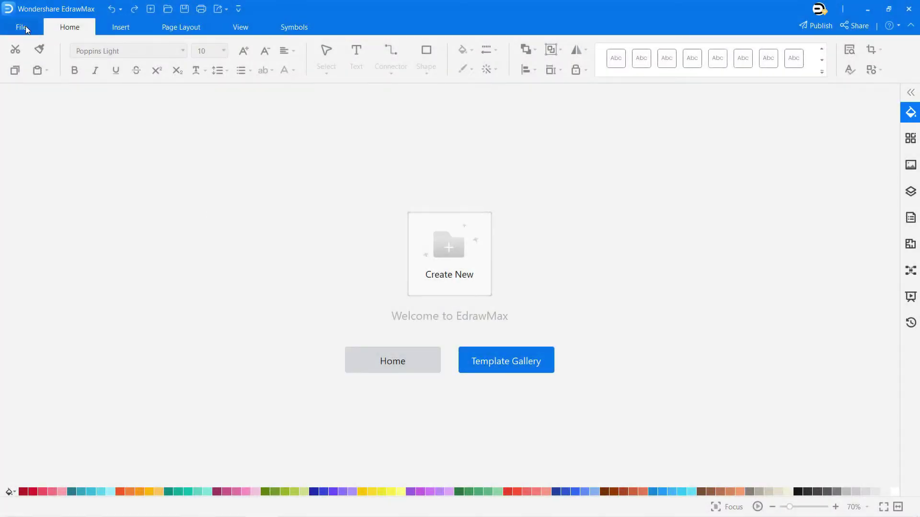
# - Create Drawing3 as a Blank Drawing from UML Modeling under Software & Database > Software Development
pyautogui.click(21, 27)
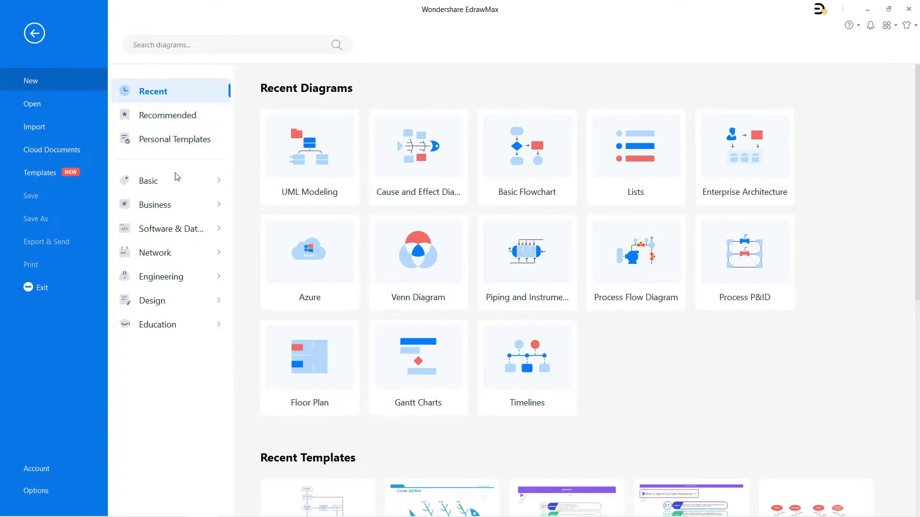
pyautogui.click(179, 234)
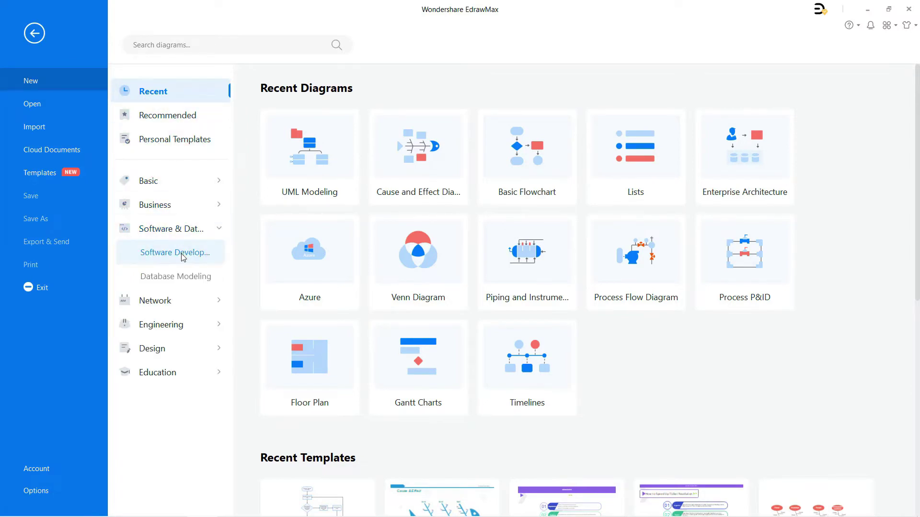
pyautogui.click(182, 258)
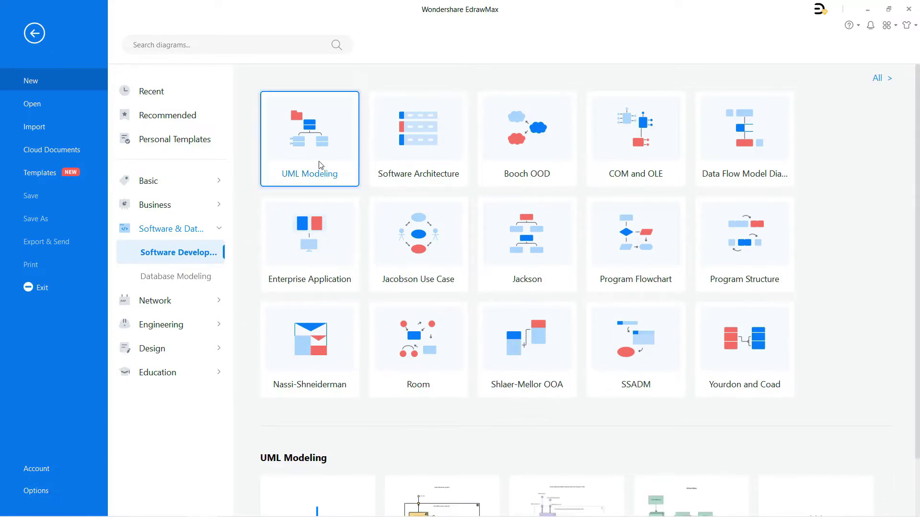
pyautogui.scroll(-2, 318, 165)
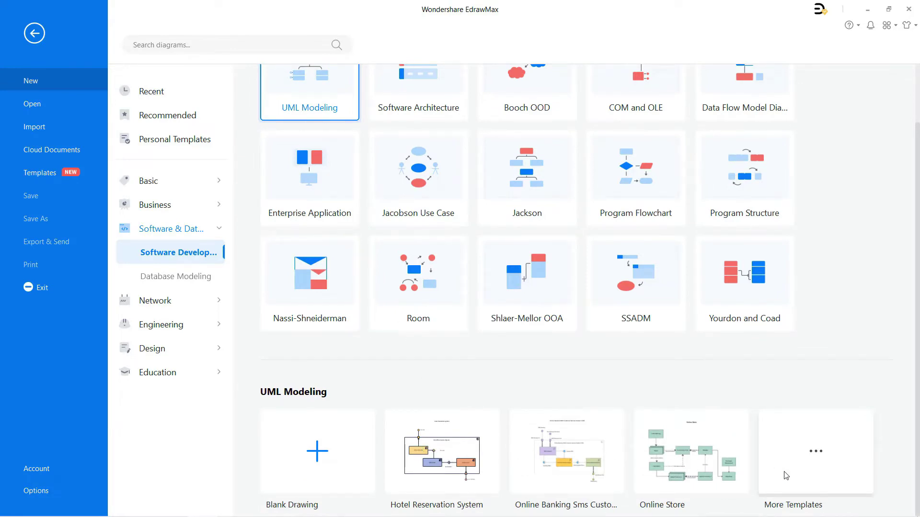
pyautogui.click(318, 457)
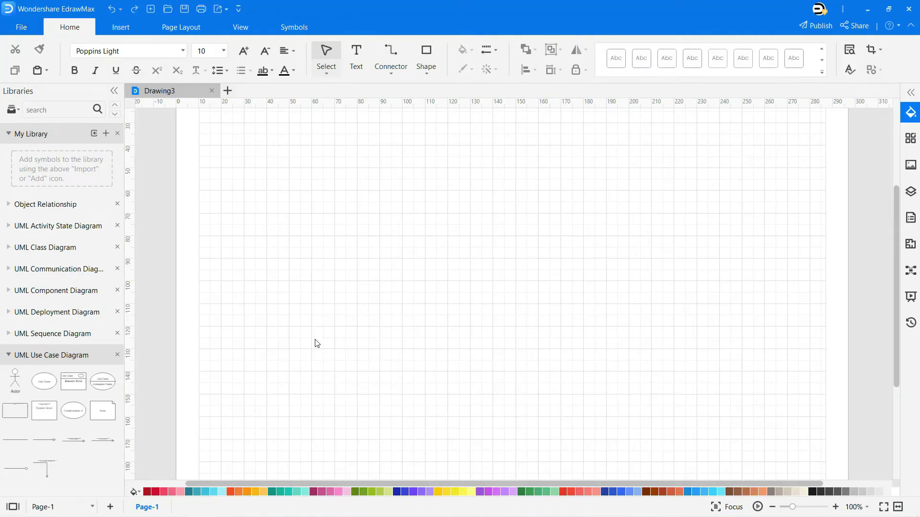
# - Place a System Boundary shape on the page and enlarge it wider and taller
pyautogui.click(74, 335)
pyautogui.scroll(-3, 74, 336)
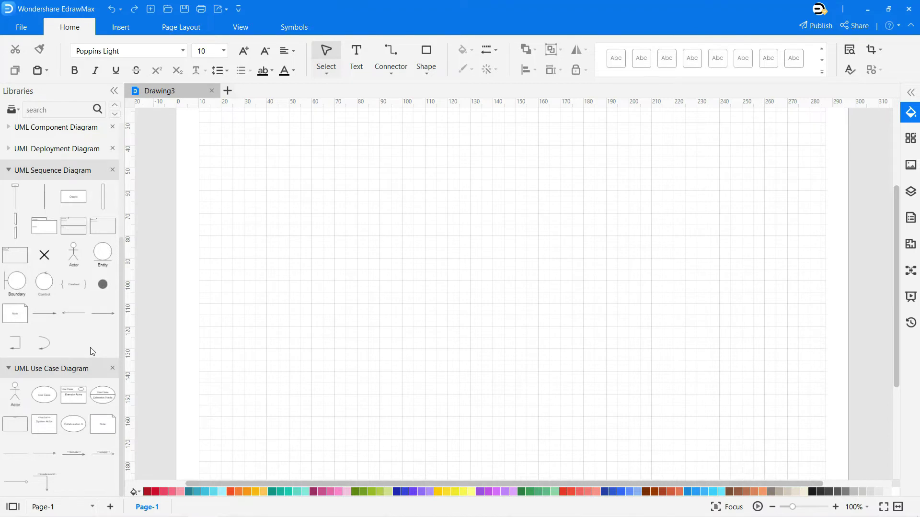
pyautogui.moveTo(15, 426); pyautogui.dragTo(375, 207)
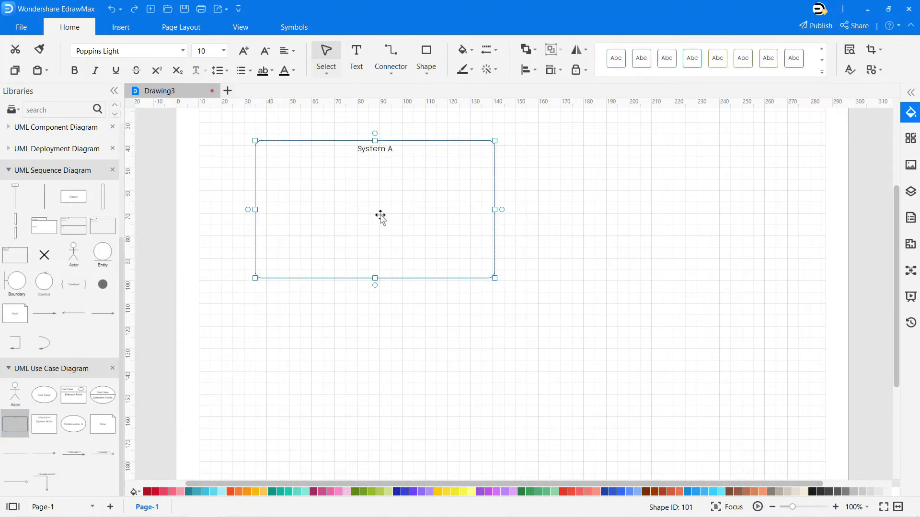
pyautogui.scroll(2, 378, 239)
pyautogui.moveTo(378, 267); pyautogui.dragTo(465, 221)
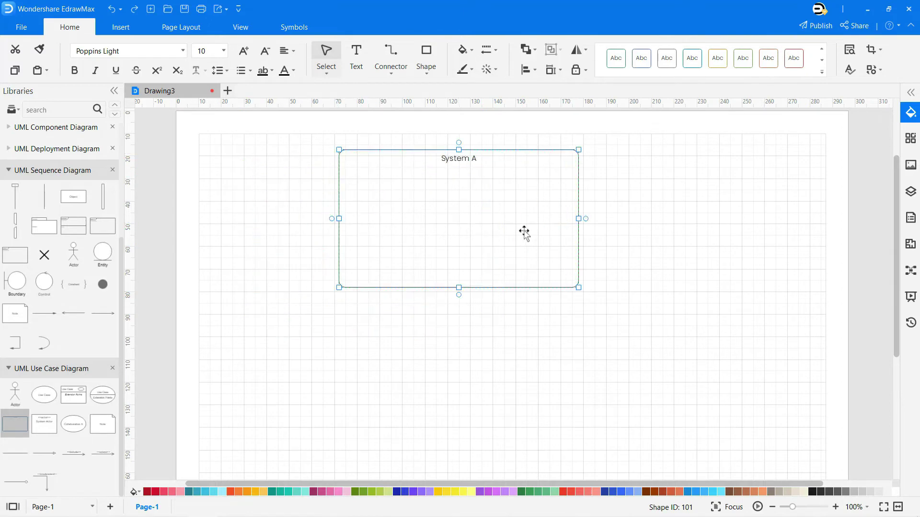
pyautogui.moveTo(579, 219); pyautogui.dragTo(785, 219)
pyautogui.moveTo(562, 287); pyautogui.dragTo(546, 431)
pyautogui.scroll(5, 544, 353)
# - Title the boundary 'Website Use Case Diagram' in bold, 14-pt text
pyautogui.doubleClick(552, 266)
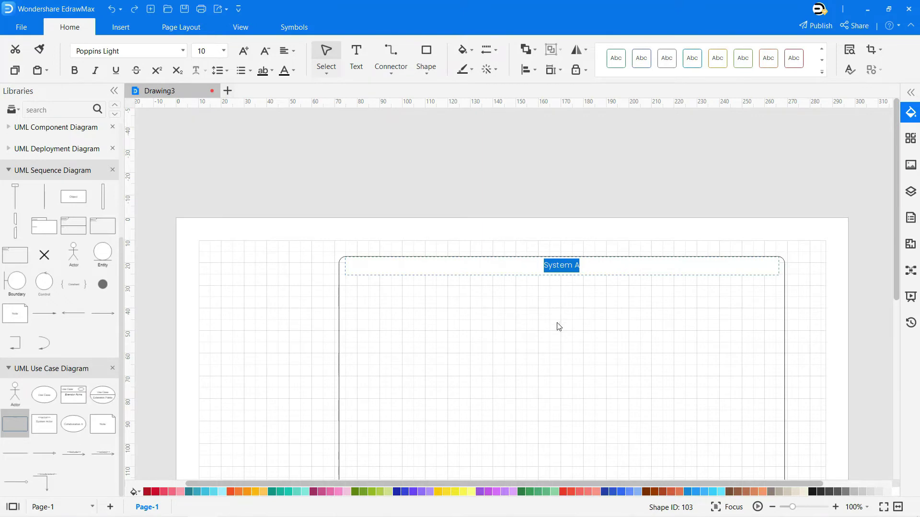
pyautogui.write('Website Use Case D')
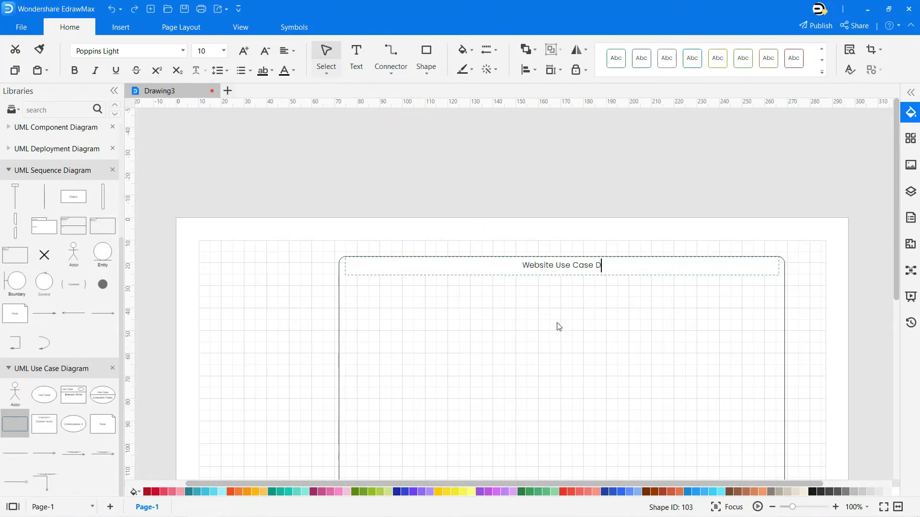
pyautogui.write('iagram')
pyautogui.hotkey('ctrl', 'a')
pyautogui.hotkey('ctrl', 'b')
pyautogui.click(243, 51)
pyautogui.click(244, 51)
pyautogui.click(244, 51)
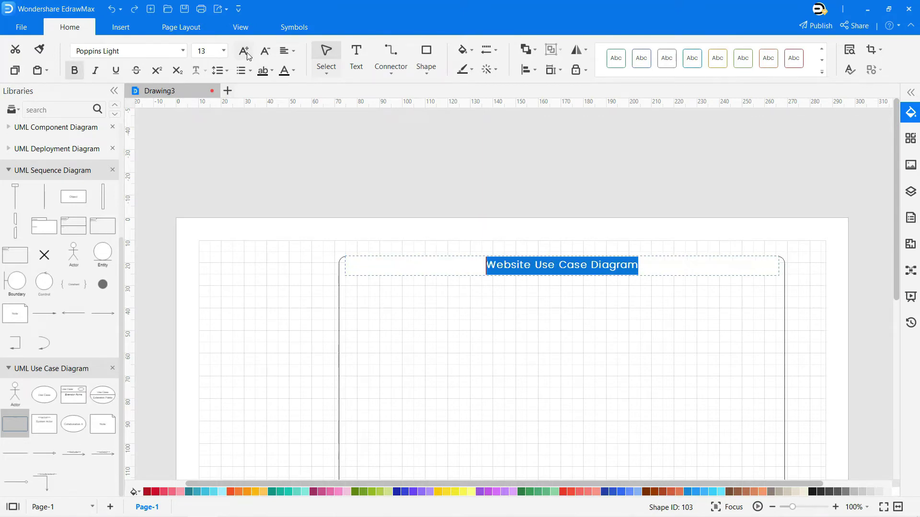
pyautogui.click(246, 53)
pyautogui.click(282, 328)
pyautogui.scroll(-2, 282, 327)
pyautogui.keyDown('ctrl'); pyautogui.scroll(-1, 283, 328); pyautogui.keyUp('ctrl')
pyautogui.scroll(-2, 284, 329)
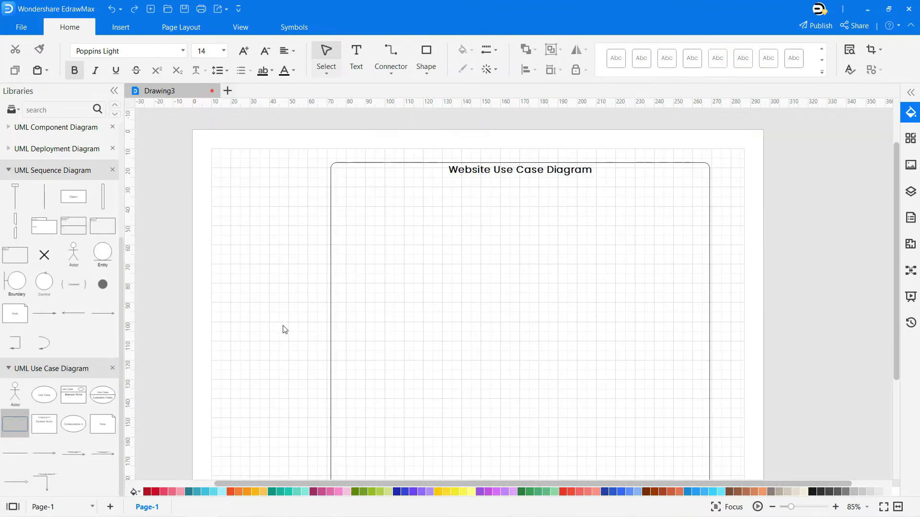
pyautogui.scroll(-2, 284, 329)
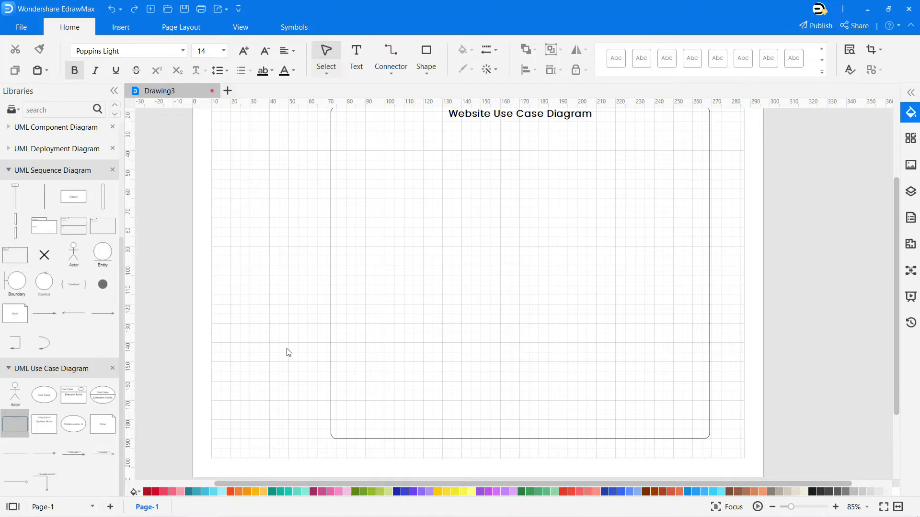
# - Add an actor left of the boundary and label it 'site User' in bold
pyautogui.moveTo(15, 395); pyautogui.dragTo(285, 214)
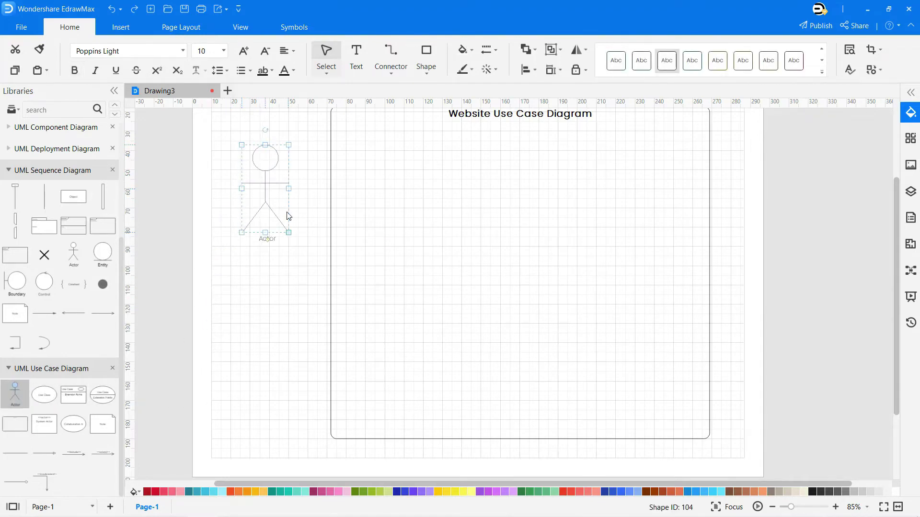
pyautogui.click(259, 184)
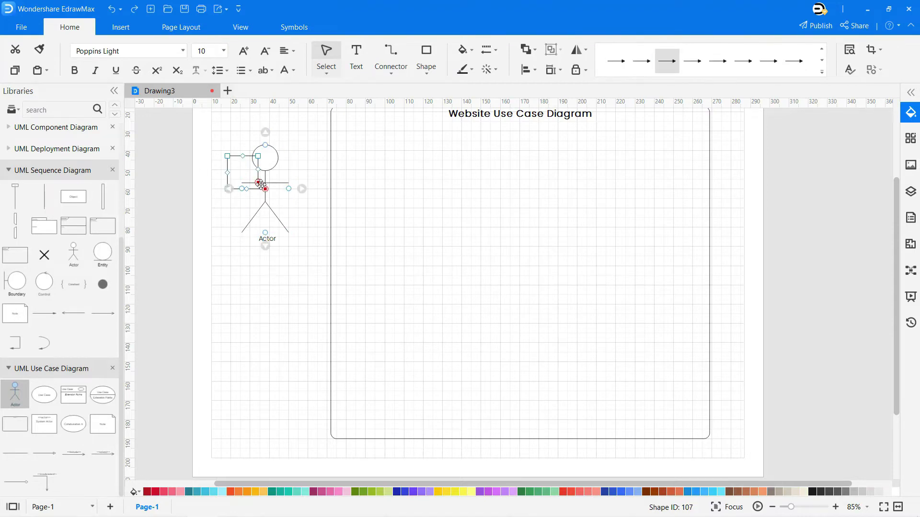
pyautogui.click(276, 200)
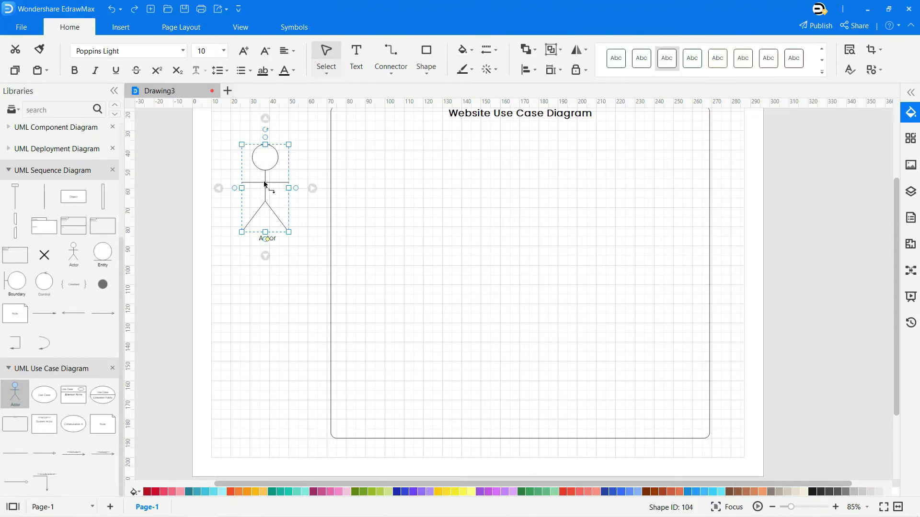
pyautogui.moveTo(265, 184); pyautogui.dragTo(263, 205)
pyautogui.click(304, 312)
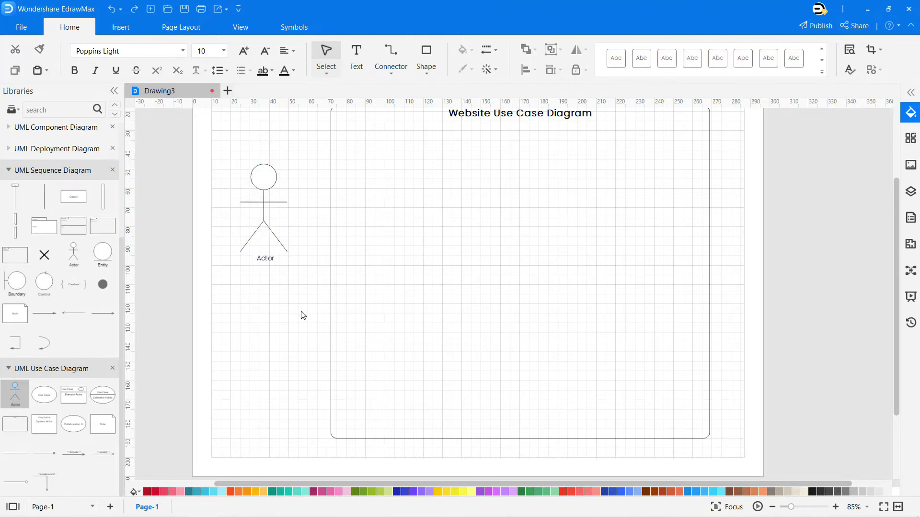
pyautogui.click(265, 257)
pyautogui.doubleClick(266, 257)
pyautogui.write('s')
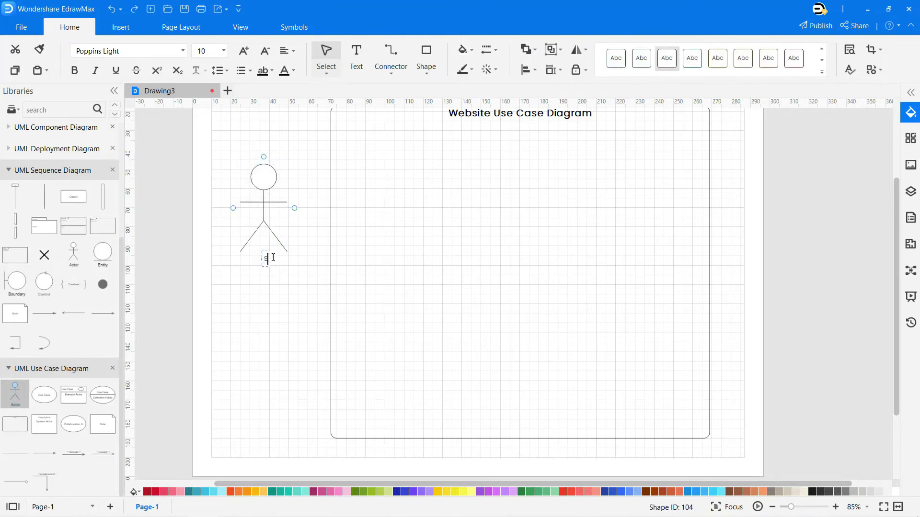
pyautogui.write('ite User')
pyautogui.hotkey('ctrl', 'a')
pyautogui.hotkey('ctrl', 'b')
pyautogui.click(271, 307)
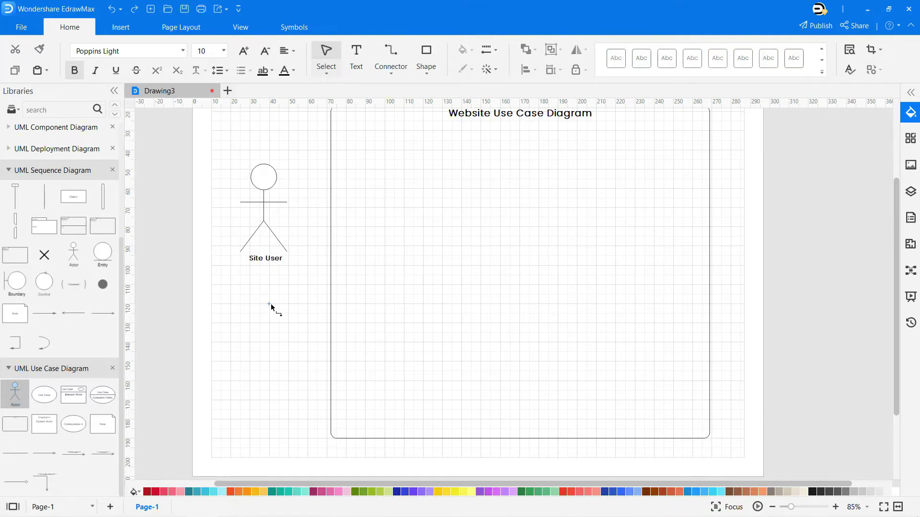
# - Add a second actor under Site User, labelled 'Webmaster' in bold
pyautogui.moveTo(14, 393); pyautogui.dragTo(297, 385)
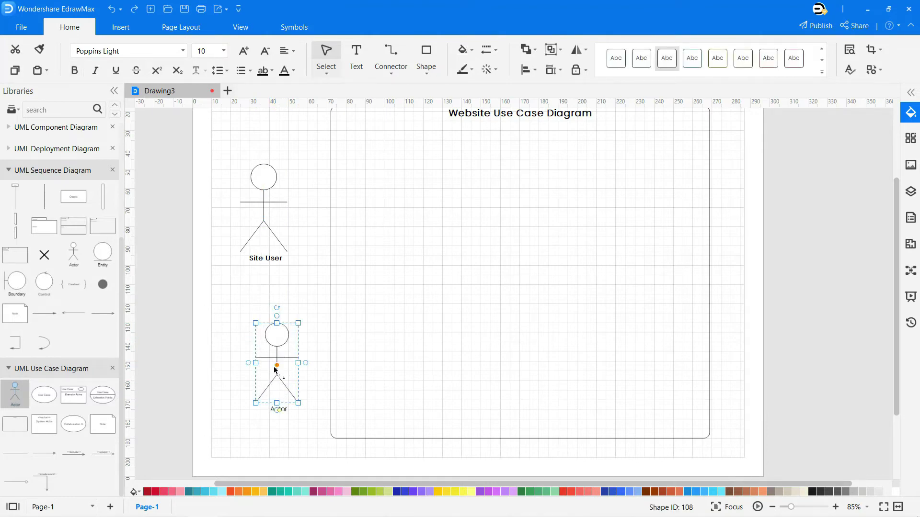
pyautogui.click(285, 379)
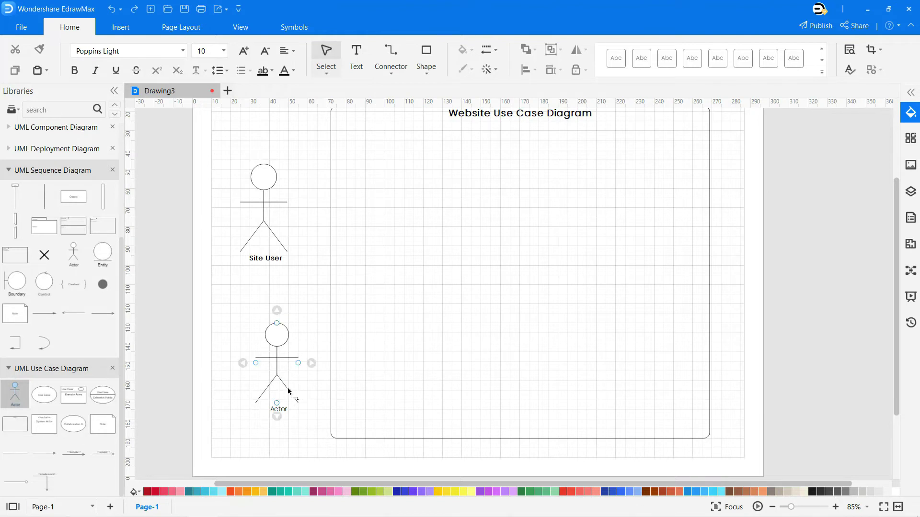
pyautogui.moveTo(296, 402); pyautogui.dragTo(281, 394)
pyautogui.doubleClick(272, 401)
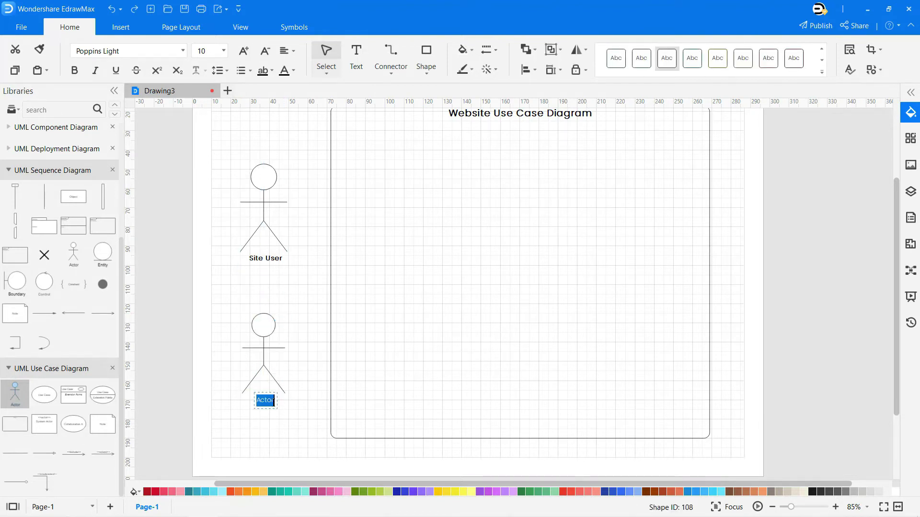
pyautogui.write('Webmaster')
pyautogui.hotkey('ctrl', 'a')
pyautogui.hotkey('ctrl', 'b')
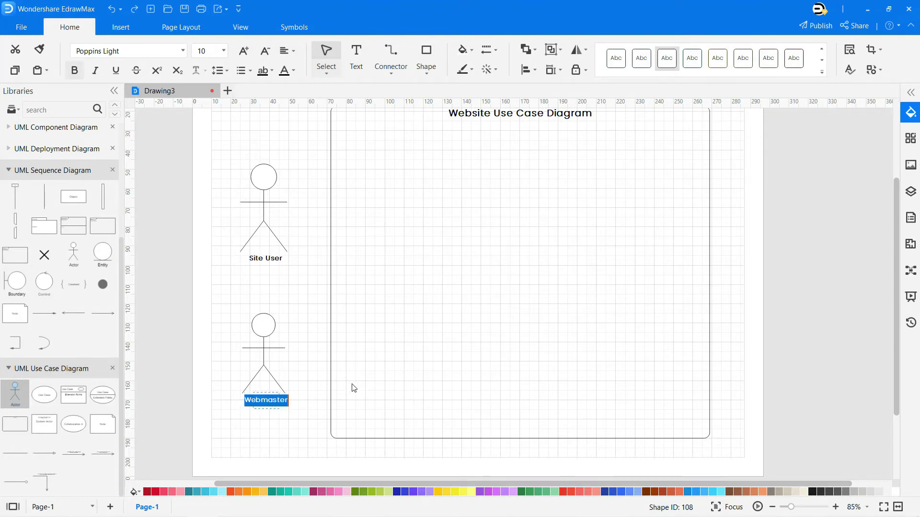
pyautogui.click(263, 402)
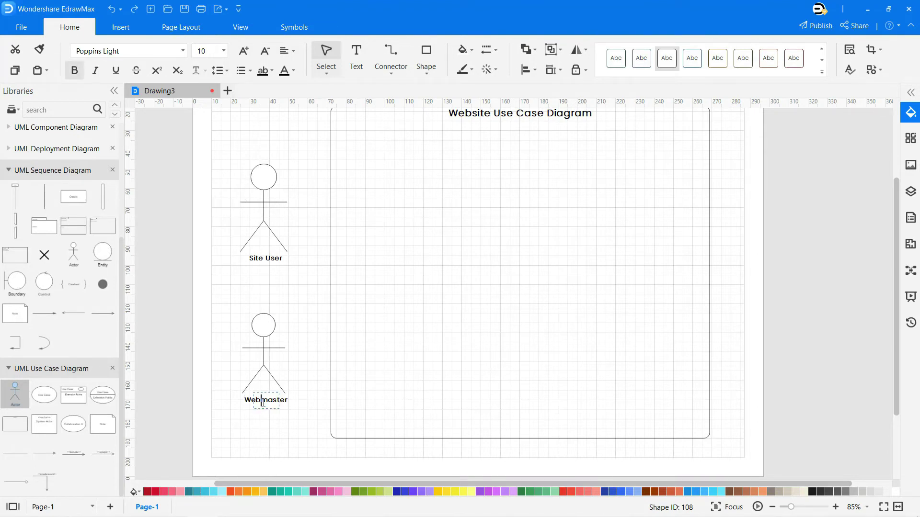
pyautogui.click(309, 390)
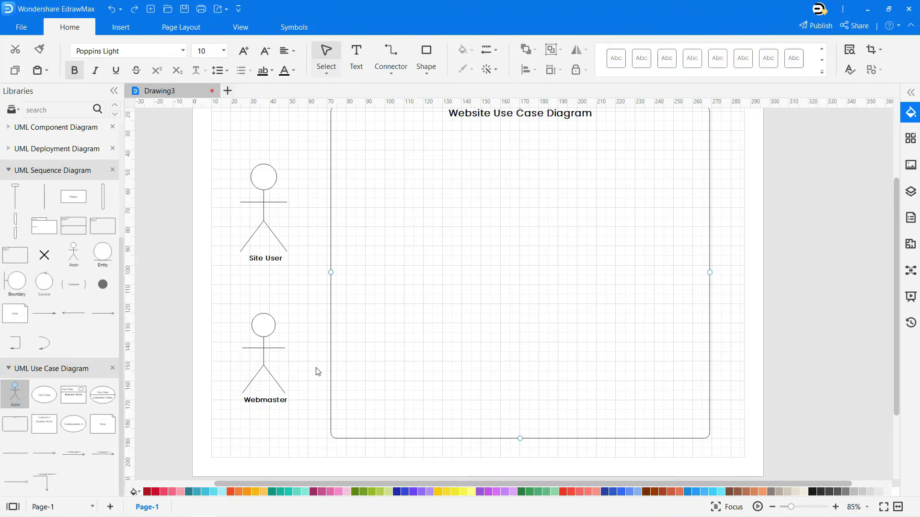
# - Add a use case labelled 'Search docs- full tecxt' in bold, enlarged text
pyautogui.moveTo(44, 395); pyautogui.dragTo(538, 145)
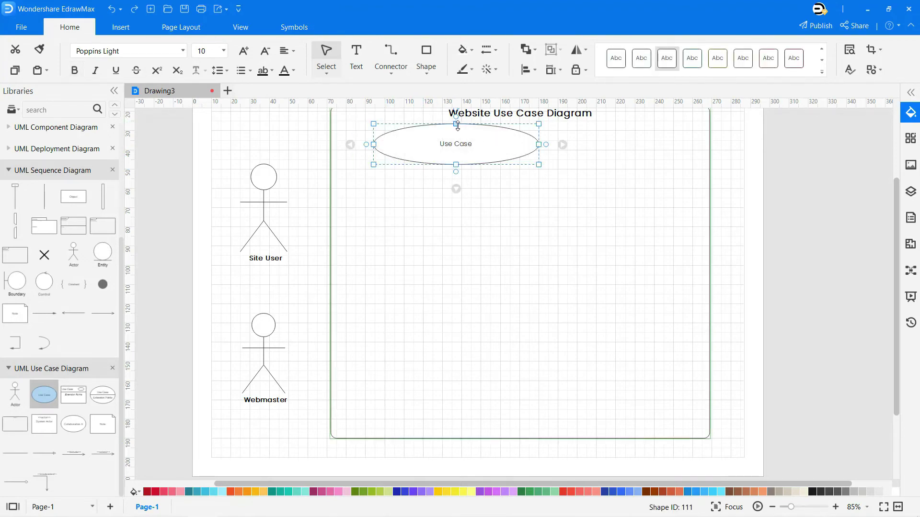
pyautogui.moveTo(456, 126); pyautogui.dragTo(457, 130)
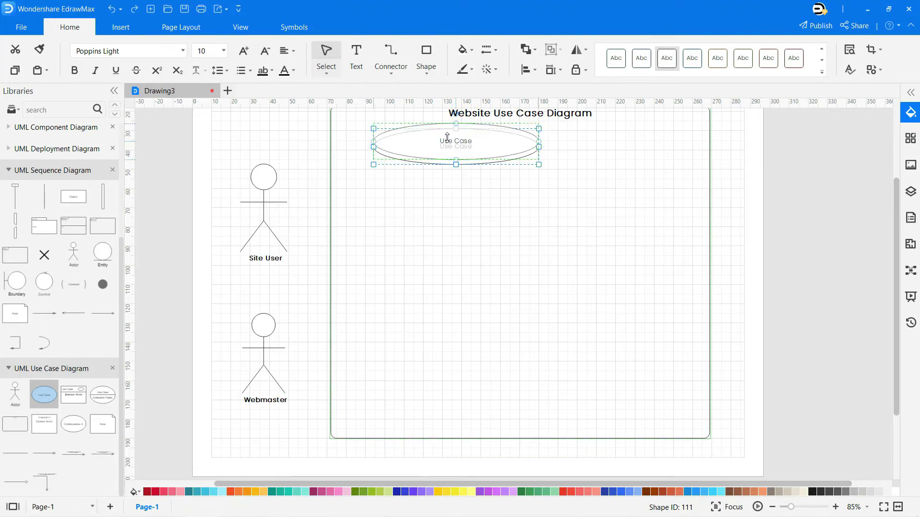
pyautogui.doubleClick(450, 141)
pyautogui.write('Search d')
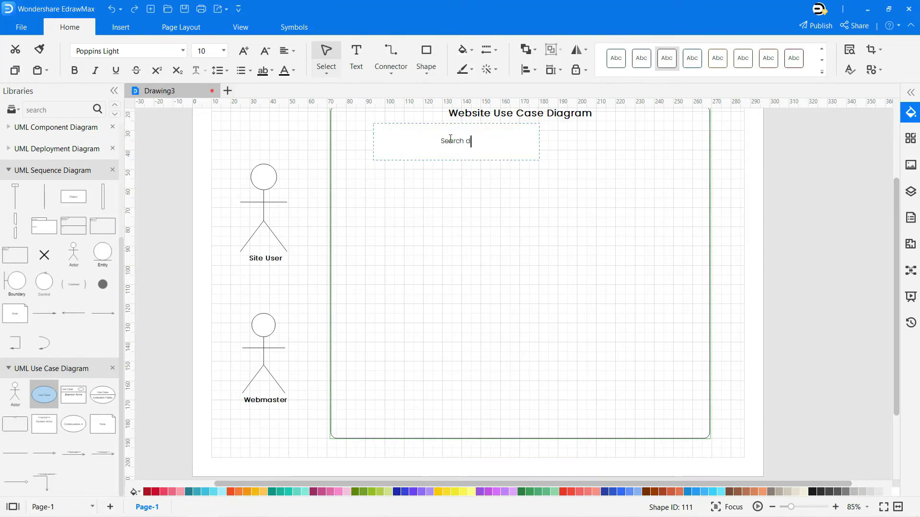
pyautogui.write('ocs- full tecxt')
pyautogui.hotkey('ctrl', 'a')
pyautogui.hotkey('ctrl', 'b')
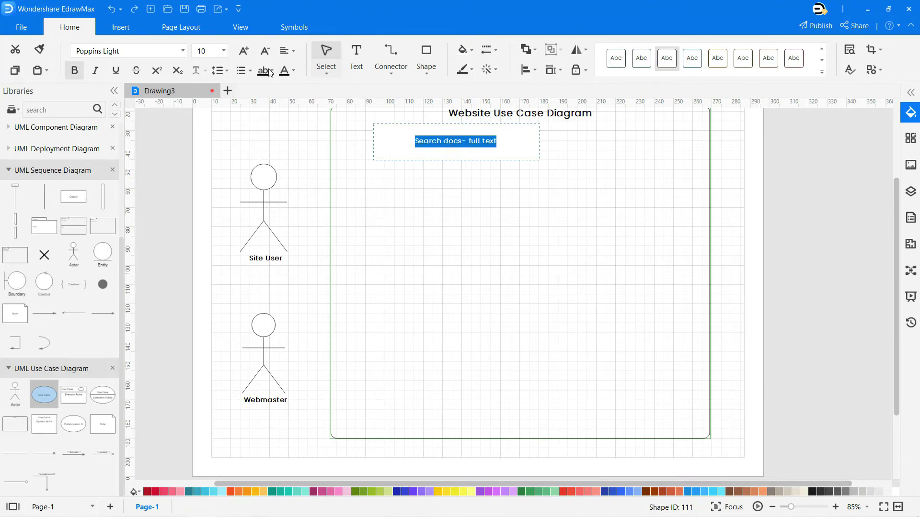
pyautogui.click(243, 50)
pyautogui.click(450, 242)
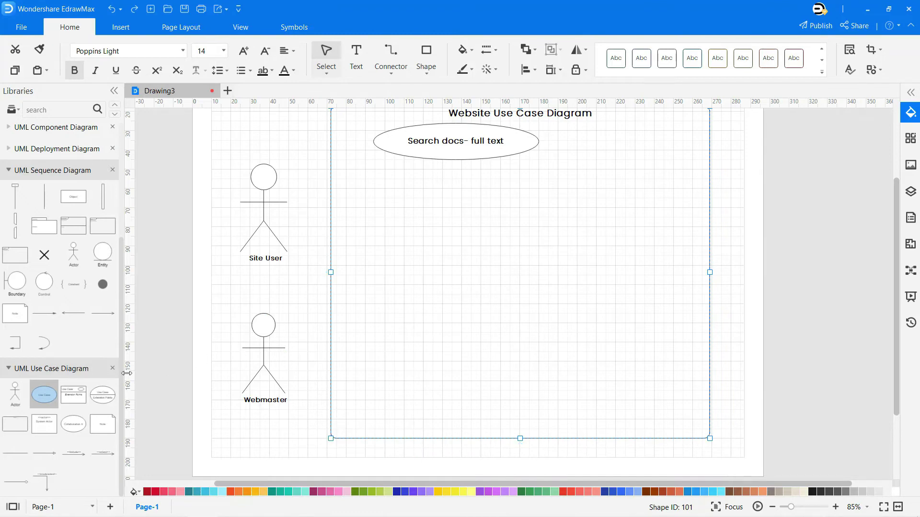
# - Add a second use case to its right labelled 'Download docs' in bold
pyautogui.moveTo(46, 398); pyautogui.dragTo(692, 139)
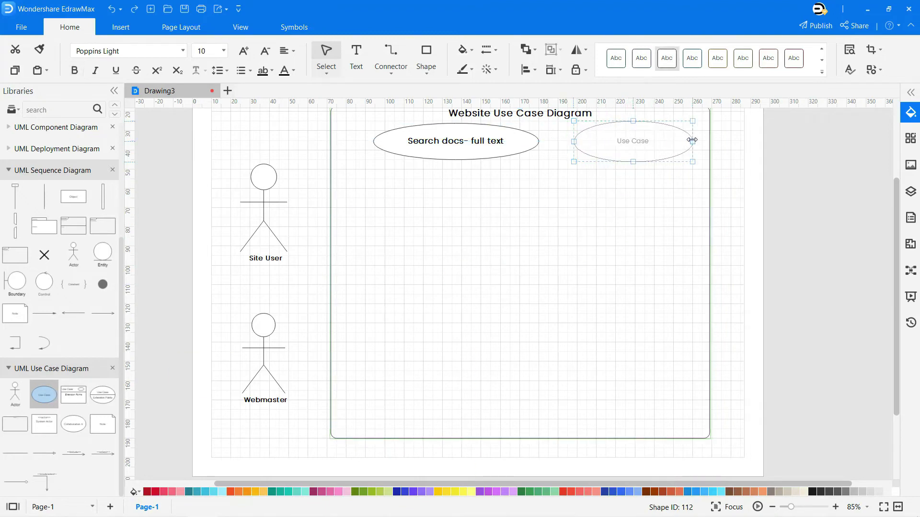
pyautogui.moveTo(632, 161)
pyautogui.mouseDown()
pyautogui.moveTo(637, 172)
pyautogui.moveTo(636, 156)
pyautogui.mouseUp()
pyautogui.doubleClick(640, 138)
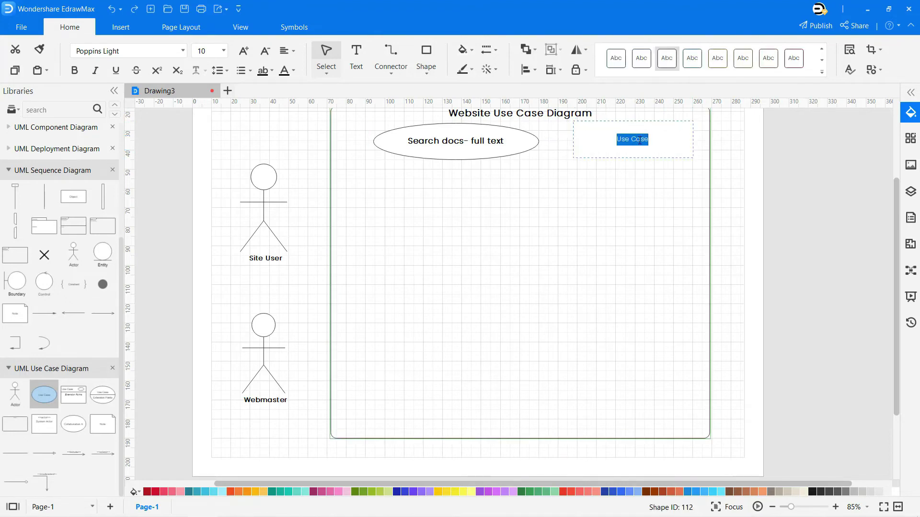
pyautogui.write('Download docs')
pyautogui.hotkey('ctrl', 'a')
pyautogui.hotkey('ctrl', 'b')
pyautogui.click(535, 241)
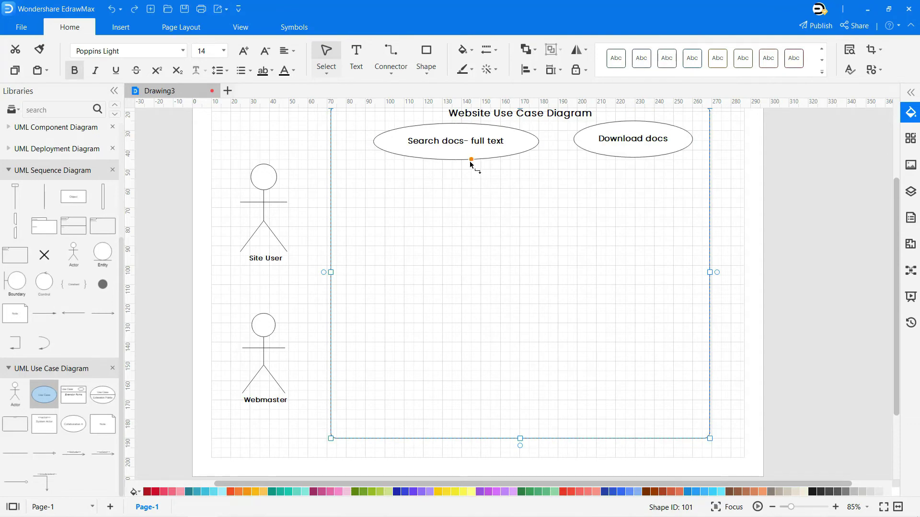
# - Nudge the Search docs ellipse and widen the Download docs ellipse
pyautogui.moveTo(467, 158)
pyautogui.mouseDown()
pyautogui.moveTo(444, 154)
pyautogui.moveTo(479, 165)
pyautogui.moveTo(457, 158)
pyautogui.mouseUp()
pyautogui.click(579, 147)
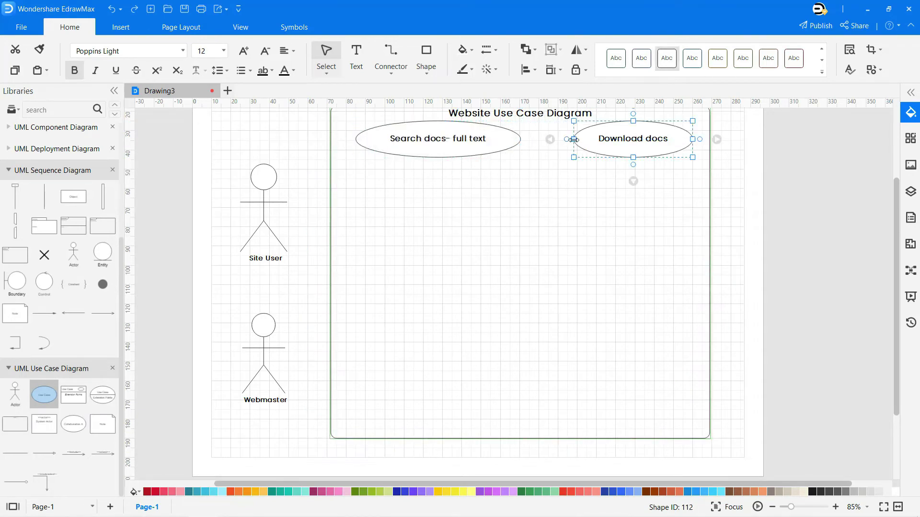
pyautogui.moveTo(574, 138); pyautogui.dragTo(612, 158)
pyautogui.click(585, 189)
pyautogui.click(603, 188)
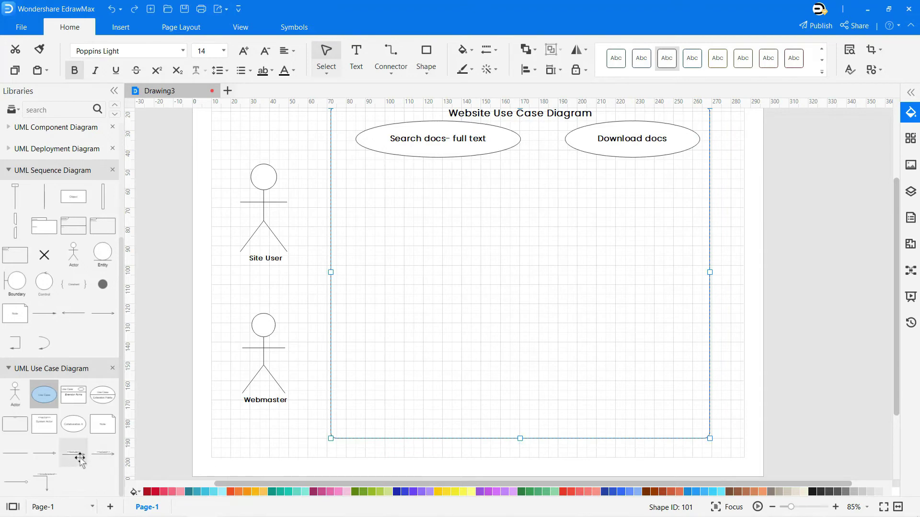
# - Add an «include» from Search docs to Download docs and a line from Site User to Search docs
pyautogui.moveTo(73, 453); pyautogui.dragTo(503, 139)
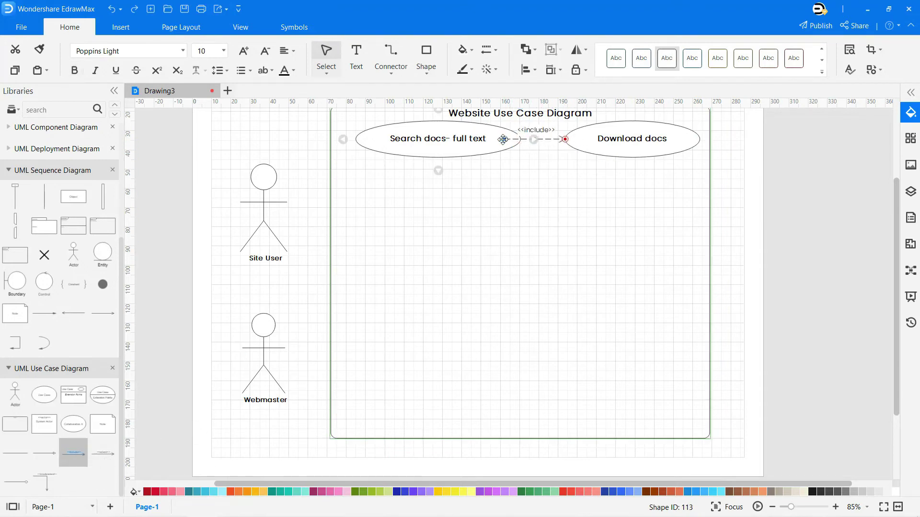
pyautogui.click(545, 171)
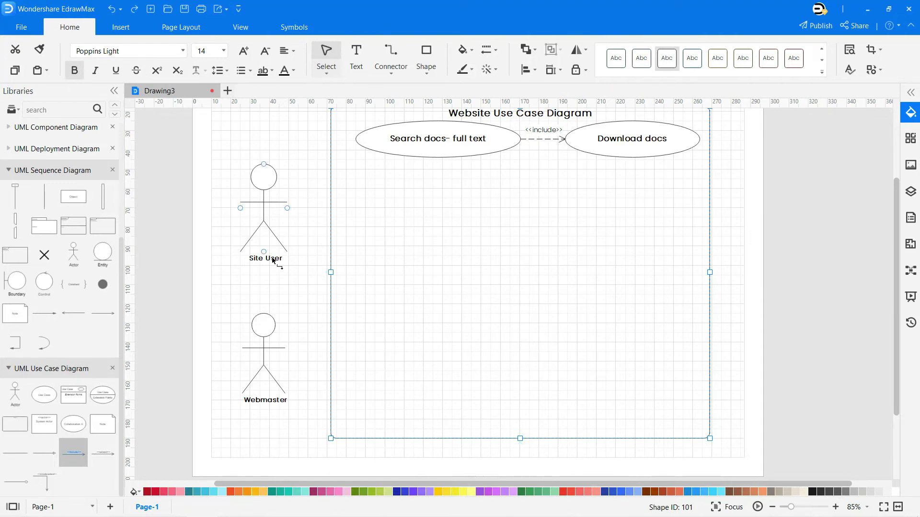
pyautogui.moveTo(15, 453); pyautogui.dragTo(356, 139)
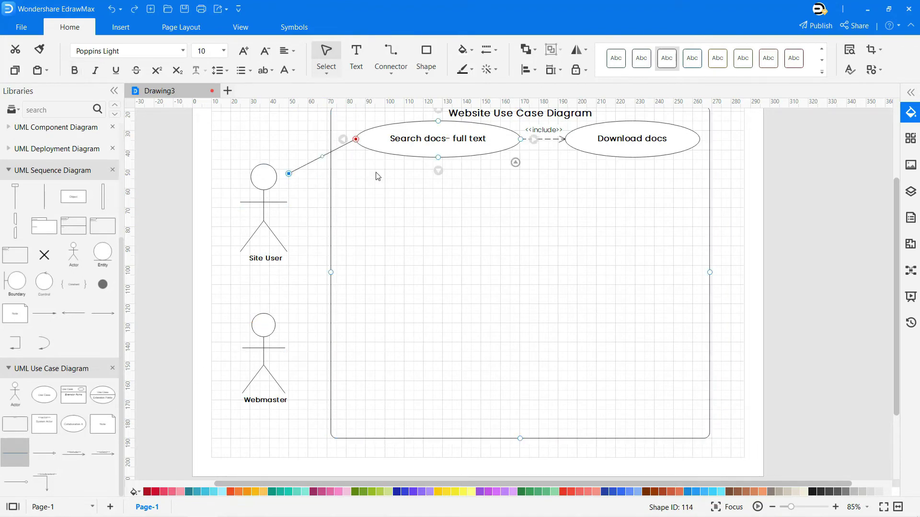
# - Add a blank use case below Search docs, sized to match Search docs
pyautogui.click(310, 208)
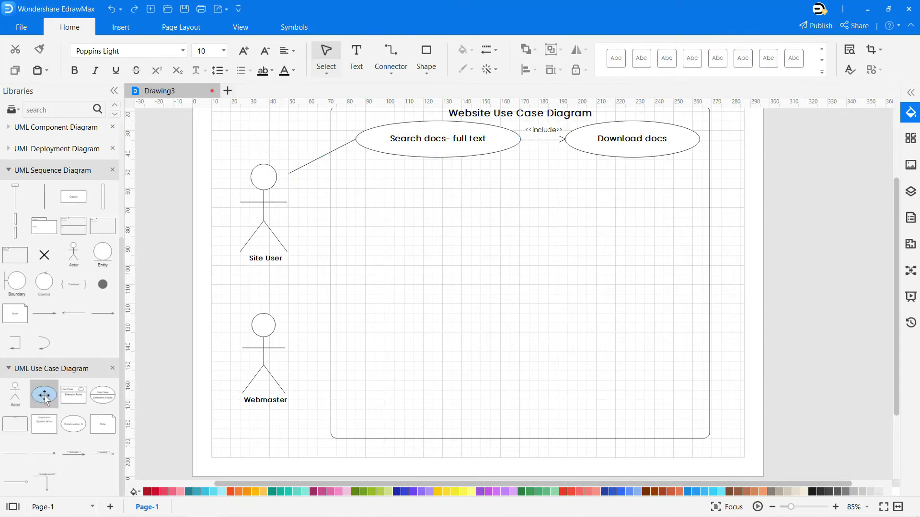
pyautogui.moveTo(42, 393); pyautogui.dragTo(510, 184)
pyautogui.moveTo(436, 158); pyautogui.dragTo(412, 186)
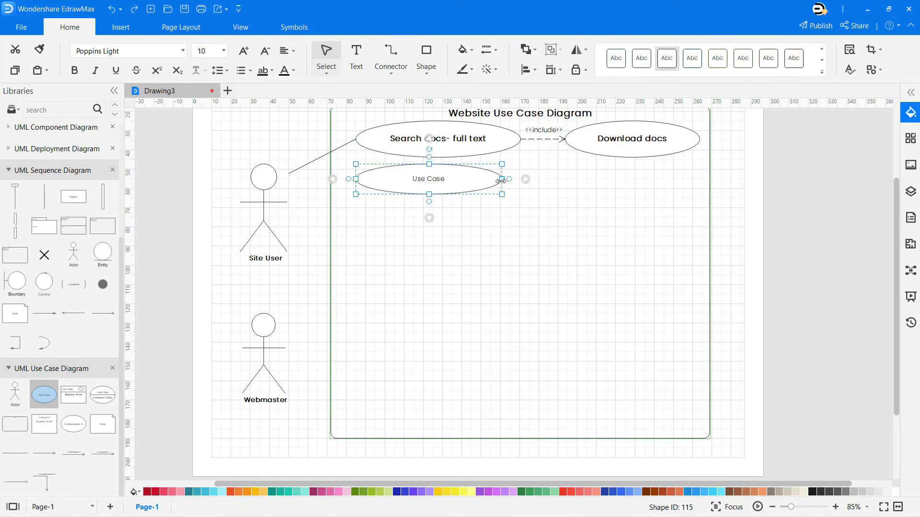
pyautogui.moveTo(501, 179); pyautogui.dragTo(520, 178)
pyautogui.click(536, 230)
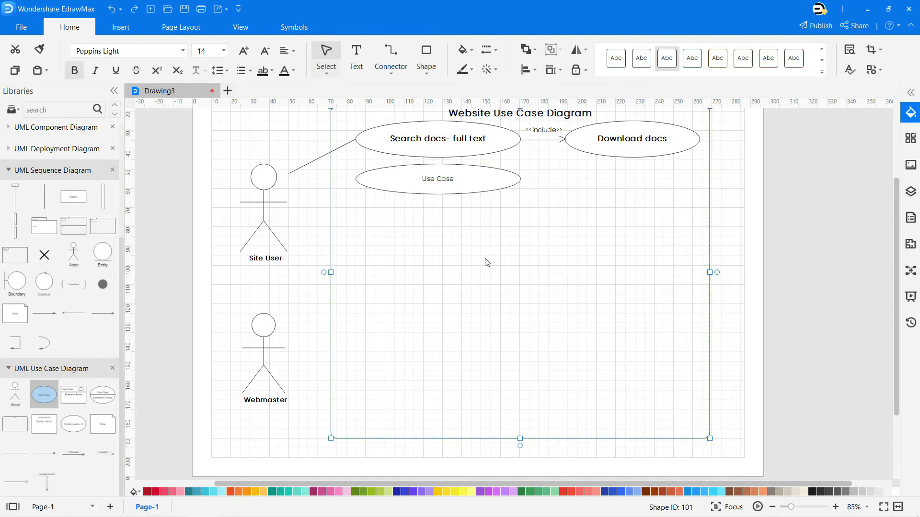
# - Paste copies of the use case down the left column
pyautogui.hotkey('ctrl', 'v')
pyautogui.moveTo(486, 263); pyautogui.dragTo(421, 222)
pyautogui.hotkey('ctrl', 'v')
pyautogui.moveTo(421, 329)
pyautogui.mouseDown()
pyautogui.moveTo(425, 263)
pyautogui.moveTo(430, 318)
pyautogui.mouseUp()
pyautogui.hotkey('ctrl', 'v')
pyautogui.hotkey('ctrl', 'v')
pyautogui.moveTo(437, 380); pyautogui.dragTo(421, 395)
# - Paste three use case copies into the right column under Download docs
pyautogui.hotkey('ctrl', 'v')
pyautogui.click(595, 359)
pyautogui.hotkey('ctrl', 'v')
pyautogui.moveTo(595, 354); pyautogui.dragTo(627, 184)
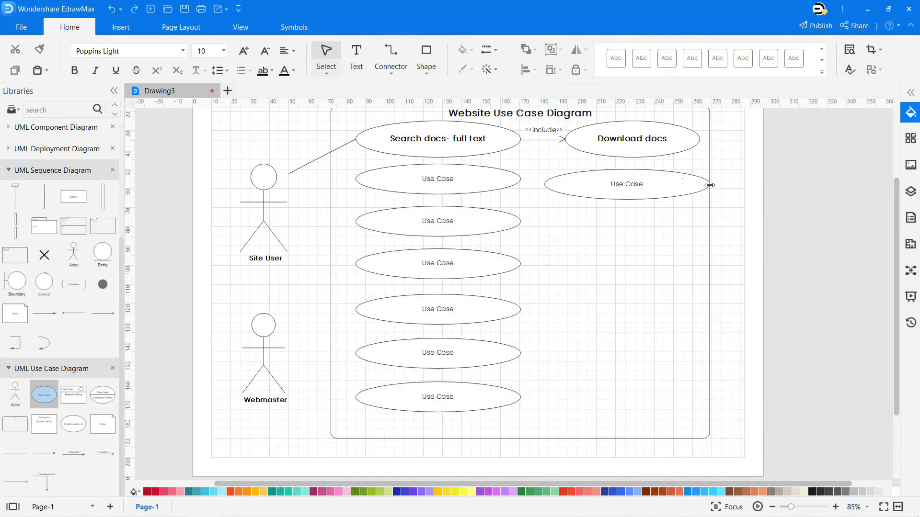
pyautogui.moveTo(709, 185); pyautogui.dragTo(679, 184)
pyautogui.moveTo(637, 187); pyautogui.dragTo(656, 184)
pyautogui.click(606, 260)
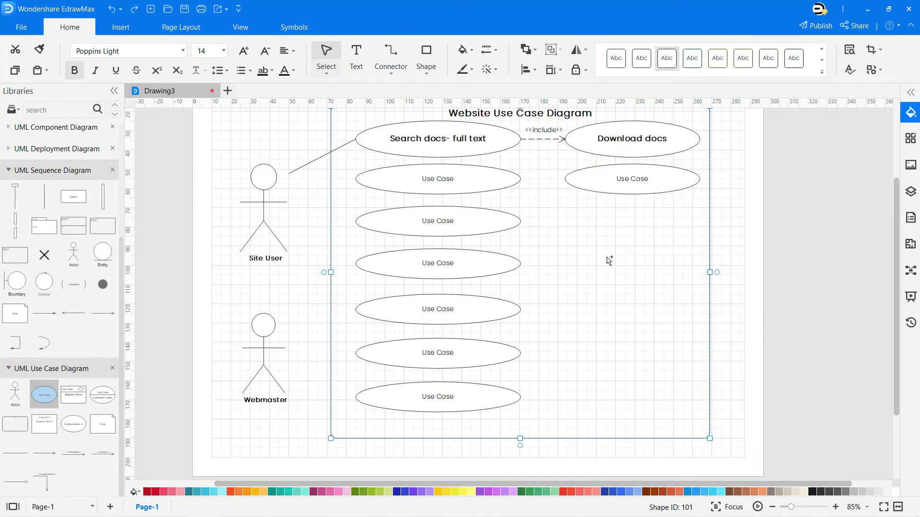
pyautogui.hotkey('ctrl', 'v')
pyautogui.moveTo(605, 261); pyautogui.dragTo(639, 398)
pyautogui.hotkey('ctrl', 'v')
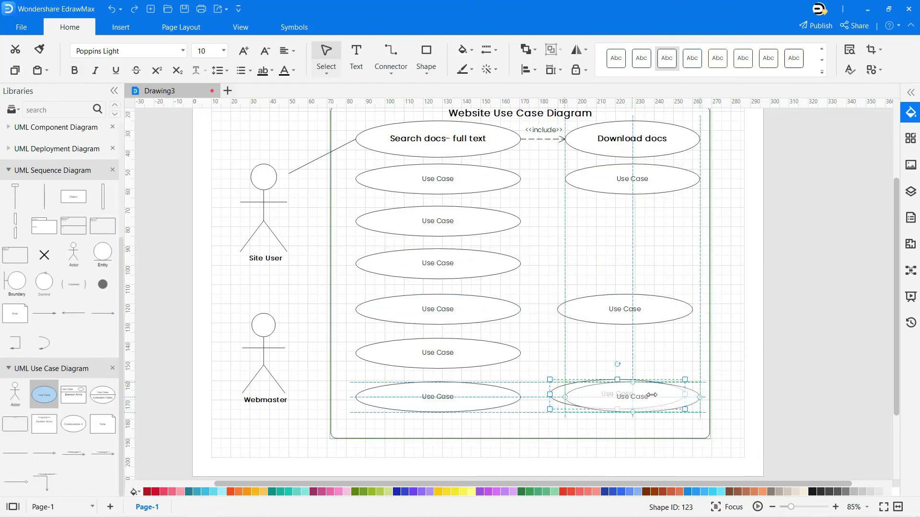
pyautogui.click(756, 366)
# - Label the use case below Search docs 'Browse docs' in bold, larger text
pyautogui.doubleClick(520, 194)
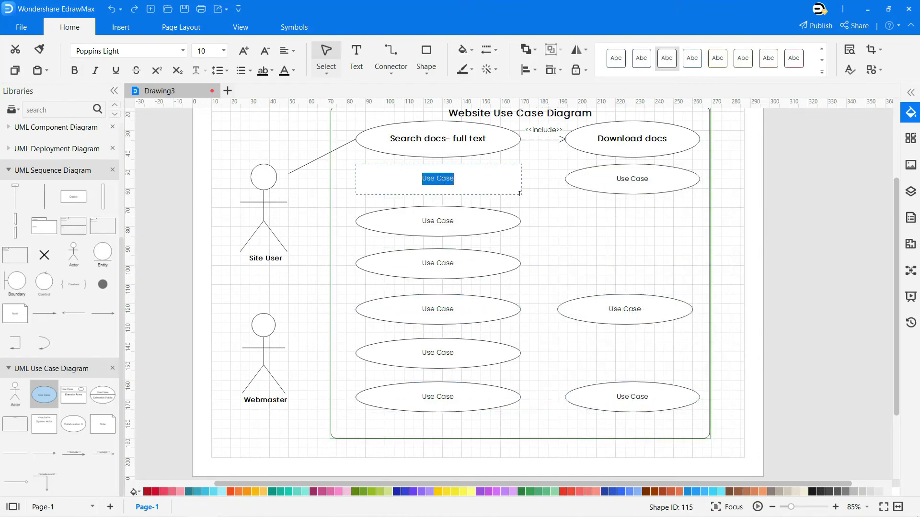
pyautogui.write('Browse docs')
pyautogui.hotkey('ctrl', 'a')
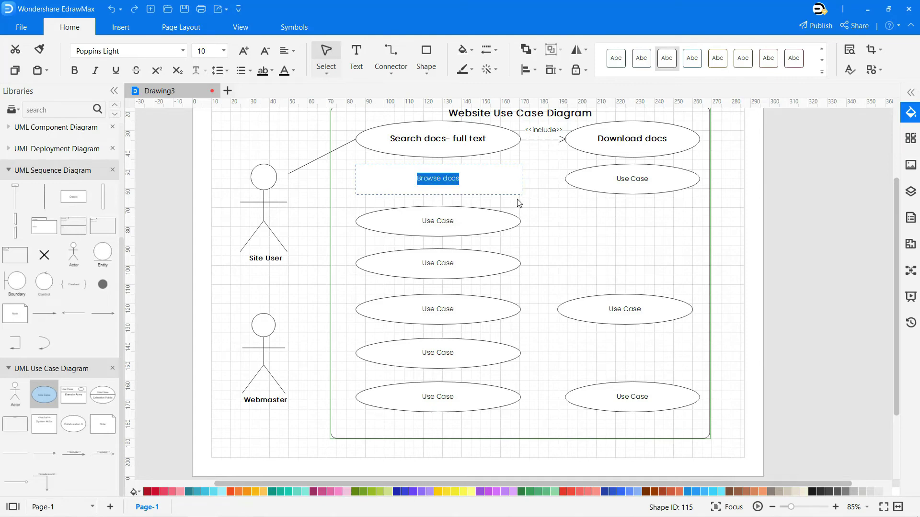
pyautogui.hotkey('ctrl', 'b')
pyautogui.hotkey('ctrl', 'shift', '.')
pyautogui.click(314, 200)
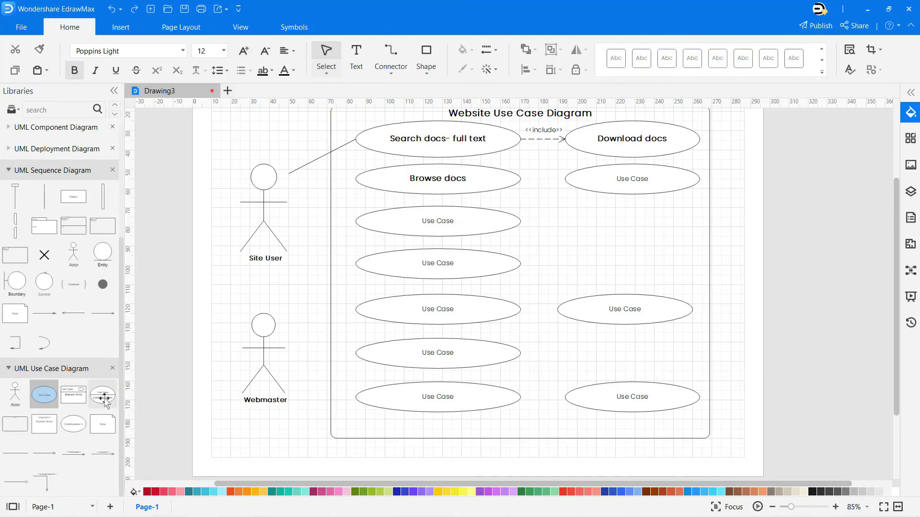
# - Connect Site User to Browse docs and to the third use case with association lines
pyautogui.moveTo(15, 453); pyautogui.dragTo(322, 176)
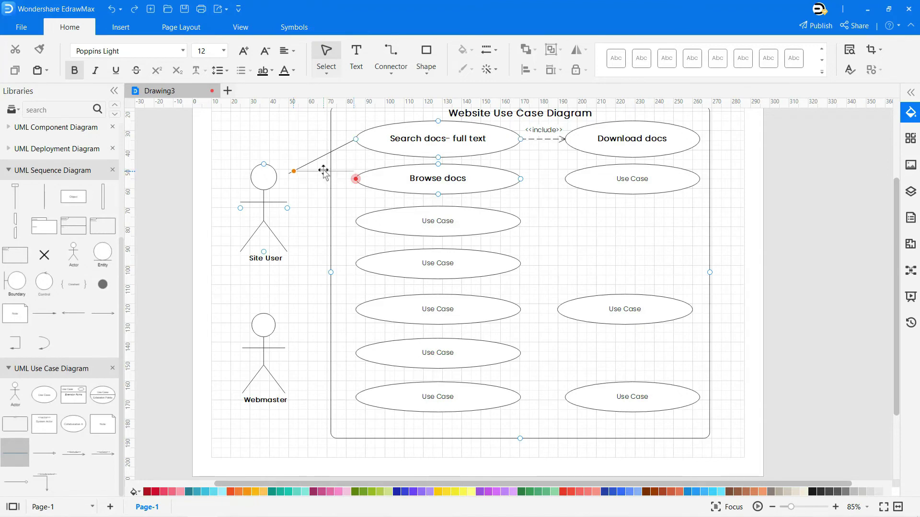
pyautogui.click(267, 289)
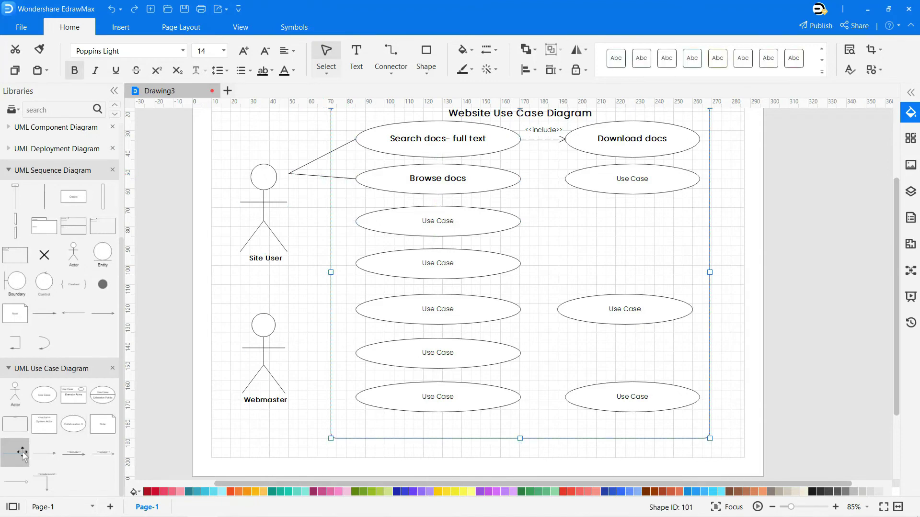
pyautogui.moveTo(22, 454); pyautogui.dragTo(289, 175)
pyautogui.click(483, 226)
# - Label the third use case 'view events' in bold, enlarged to 14
pyautogui.doubleClick(483, 226)
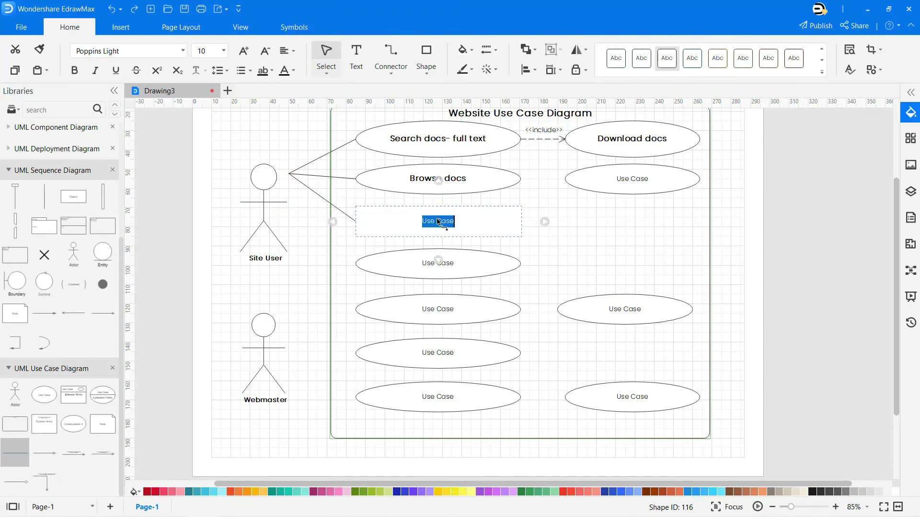
pyautogui.write('view ')
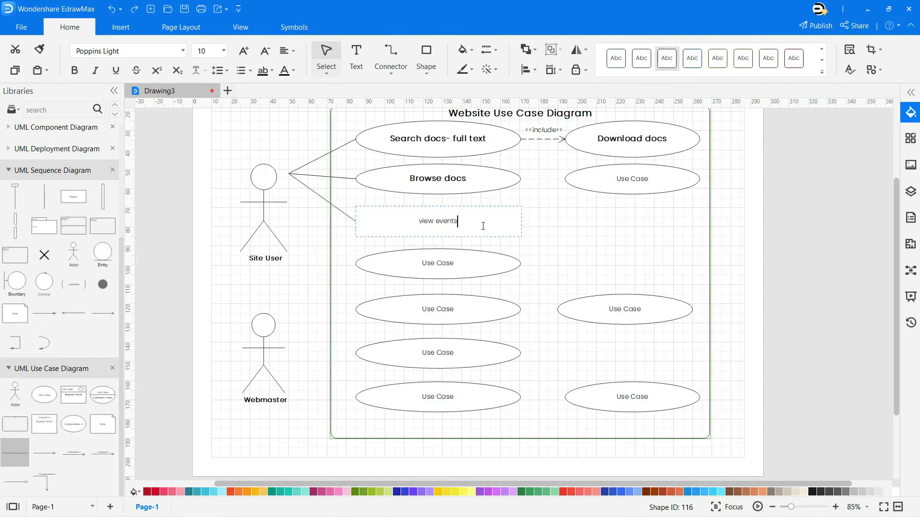
pyautogui.write('events')
pyautogui.hotkey('ctrl', 'a')
pyautogui.hotkey('ctrl', 'b')
pyautogui.hotkey('ctrl', 'shift', '.')
pyautogui.click(562, 262)
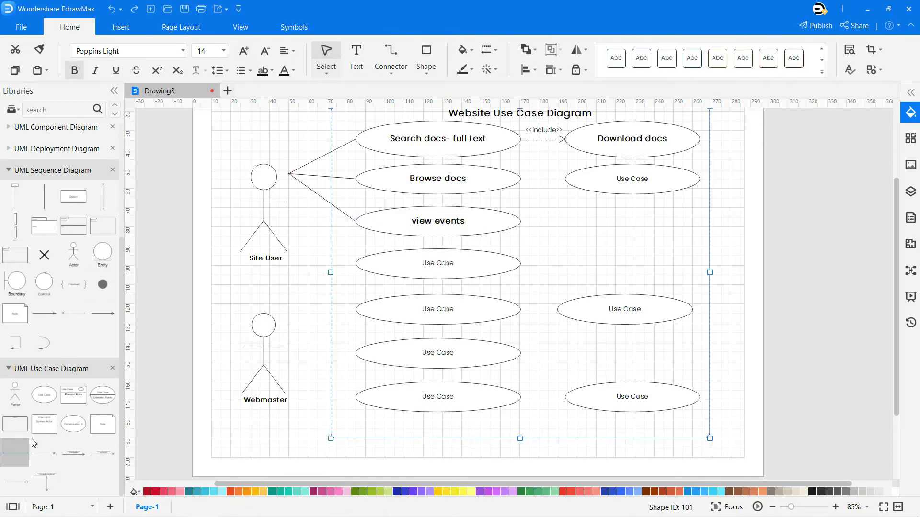
# - Link Site User to a fourth use case labelled 'Log in' in bold, then bring in an «include»
pyautogui.moveTo(33, 443); pyautogui.dragTo(291, 175)
pyautogui.click(438, 263)
pyautogui.write('Log in')
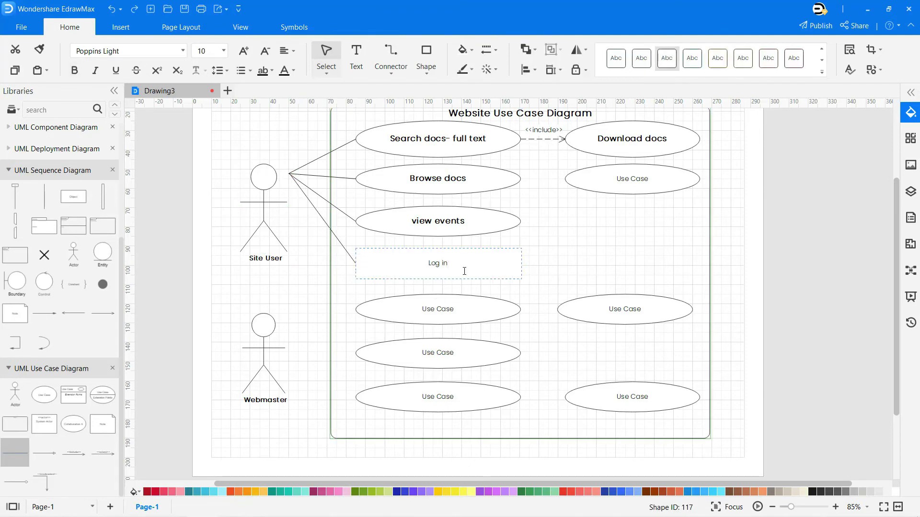
pyautogui.hotkey('ctrl', 'b')
pyautogui.hotkey('ctrl', 'shift', '.')
pyautogui.click(644, 269)
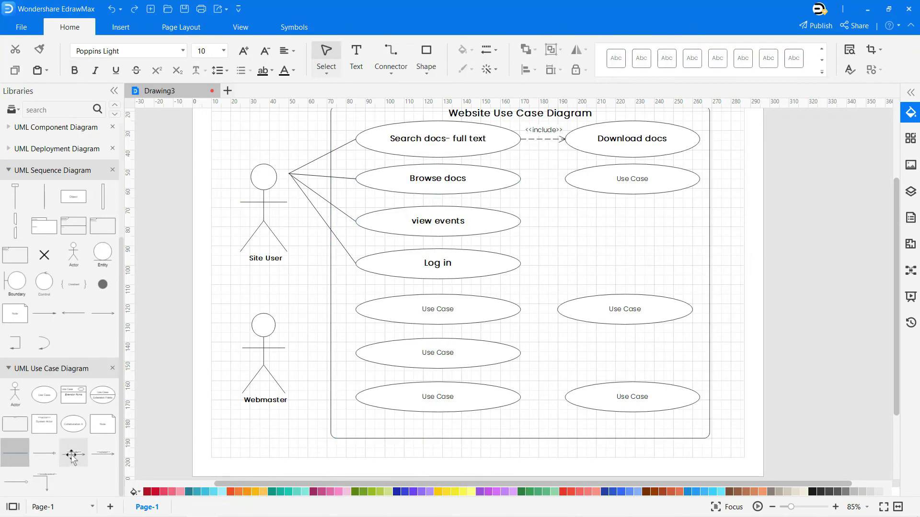
pyautogui.moveTo(73, 453); pyautogui.dragTo(521, 140)
# - Settle the new include, then label the right use case 'Preview doc' in bold 14-pt
pyautogui.click(550, 213)
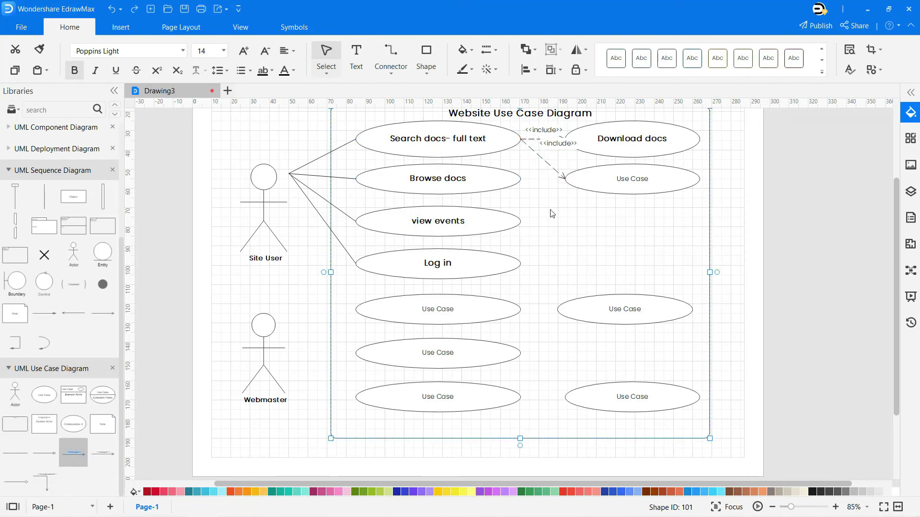
pyautogui.doubleClick(631, 179)
pyautogui.write('Preview')
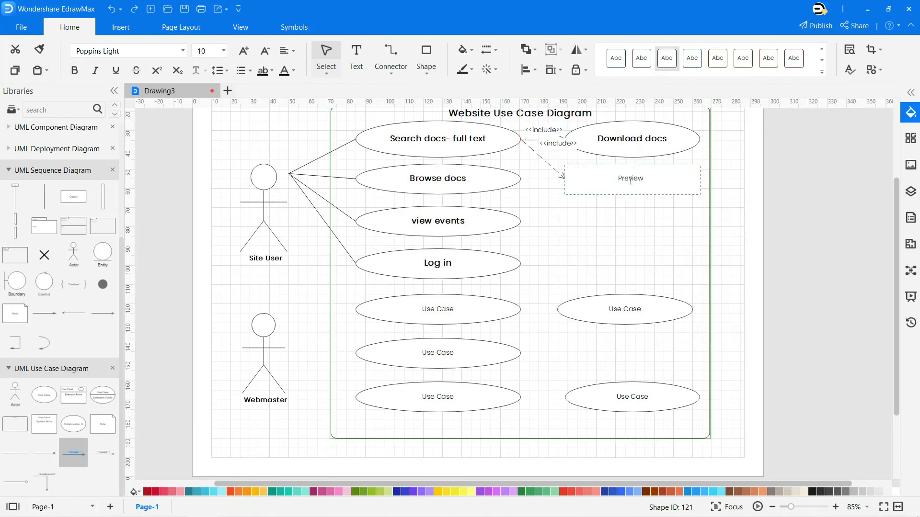
pyautogui.write(' doc')
pyautogui.hotkey('ctrl', 'a')
pyautogui.click(74, 71)
pyautogui.click(244, 50)
pyautogui.click(610, 274)
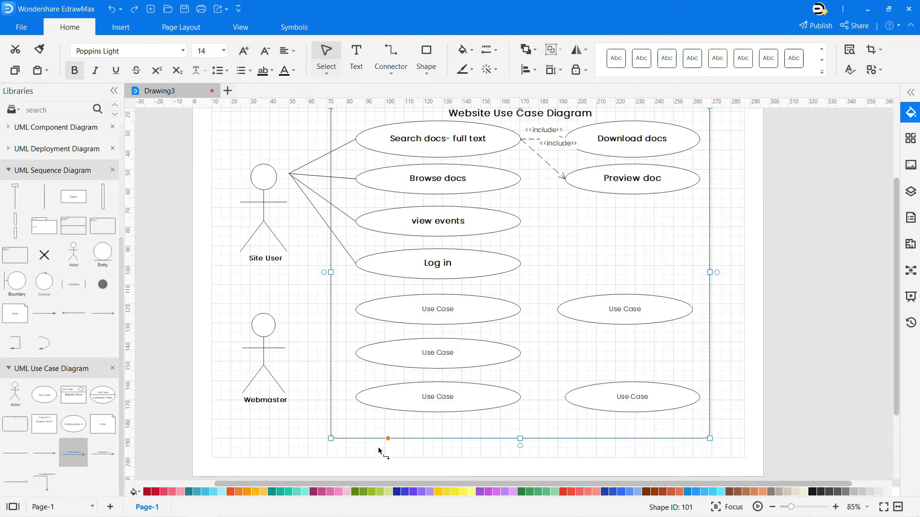
# - Join Preview doc to Browse docs with an «include» and draw association lines to Webmaster
pyautogui.moveTo(74, 453); pyautogui.dragTo(565, 179)
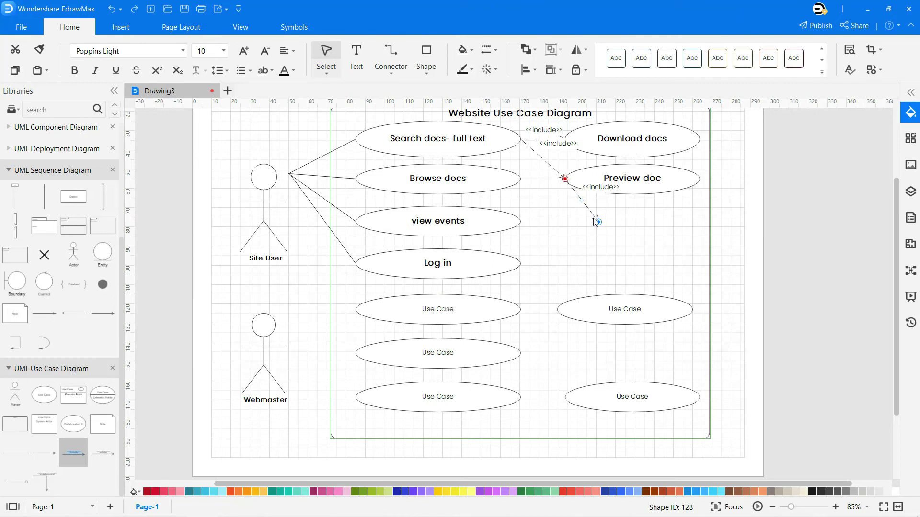
pyautogui.moveTo(595, 221); pyautogui.dragTo(521, 179)
pyautogui.click(558, 245)
pyautogui.click(441, 261)
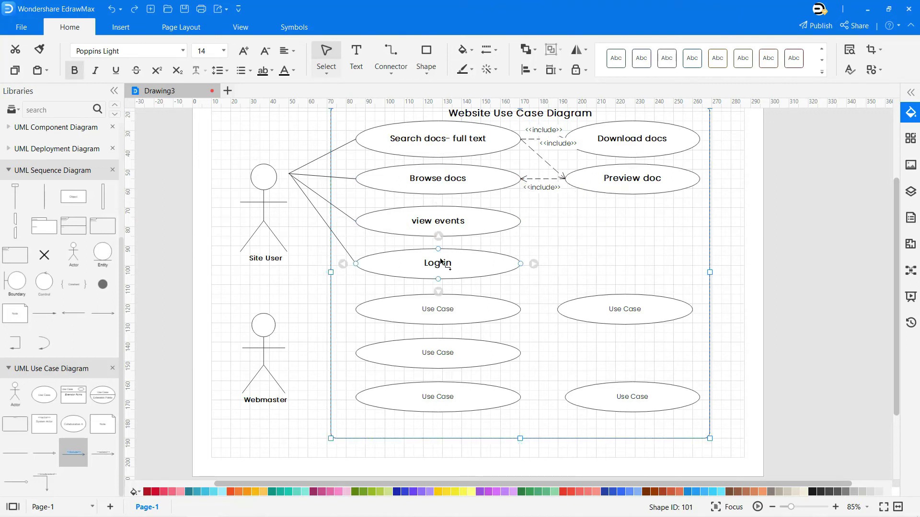
pyautogui.click(575, 253)
pyautogui.moveTo(15, 453); pyautogui.dragTo(289, 329)
pyautogui.moveTo(15, 453); pyautogui.dragTo(289, 326)
# - Label the upper Webmaster use case 'Upload docs' in bold and connect Site User to it with an association
pyautogui.doubleClick(434, 310)
pyautogui.write('Uploa')
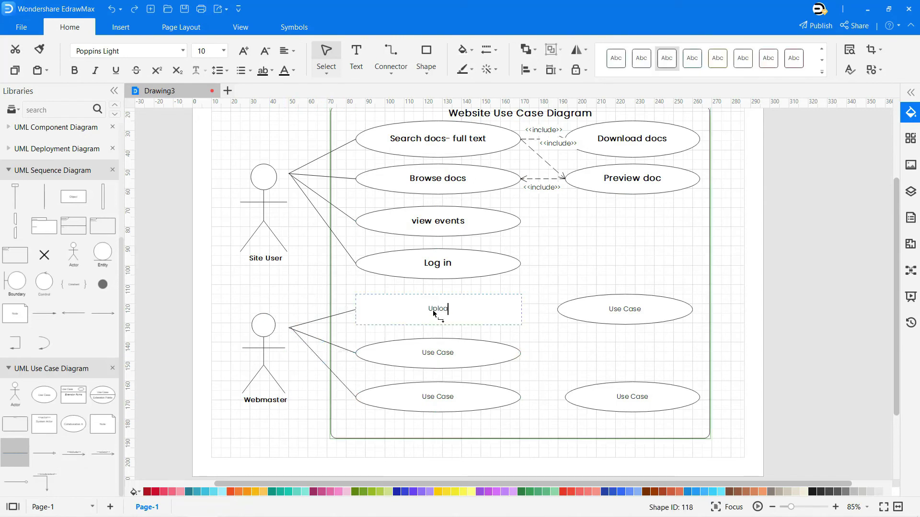
pyautogui.write('d docs')
pyautogui.hotkey('ctrl', 'a')
pyautogui.hotkey('ctrl', 'b')
pyautogui.click(243, 51)
pyautogui.click(205, 274)
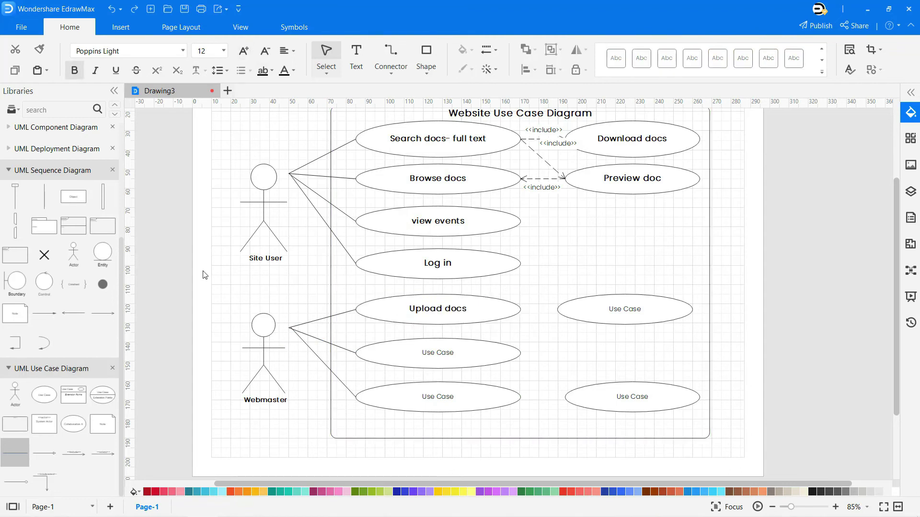
pyautogui.moveTo(28, 445); pyautogui.dragTo(326, 310)
pyautogui.moveTo(296, 310); pyautogui.dragTo(289, 175)
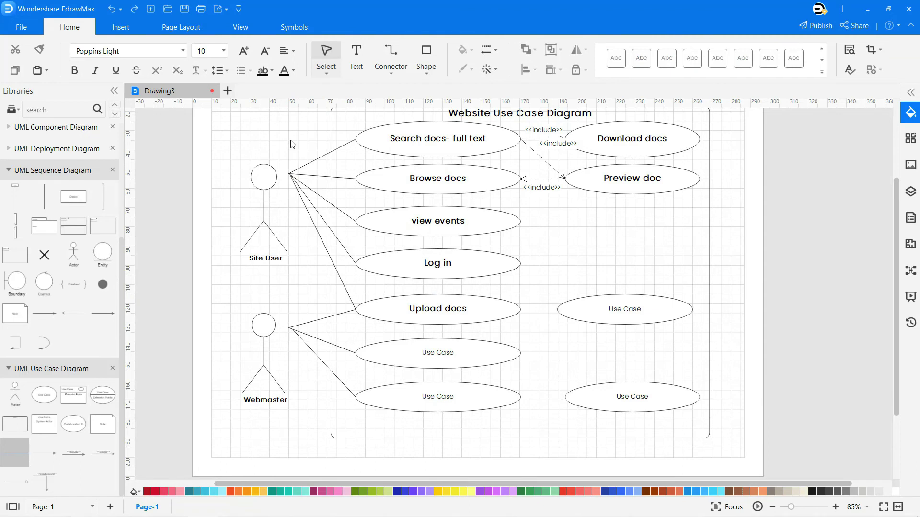
# - Label the middle Webmaster use case 'Post new event to homepage' in bold
pyautogui.doubleClick(446, 354)
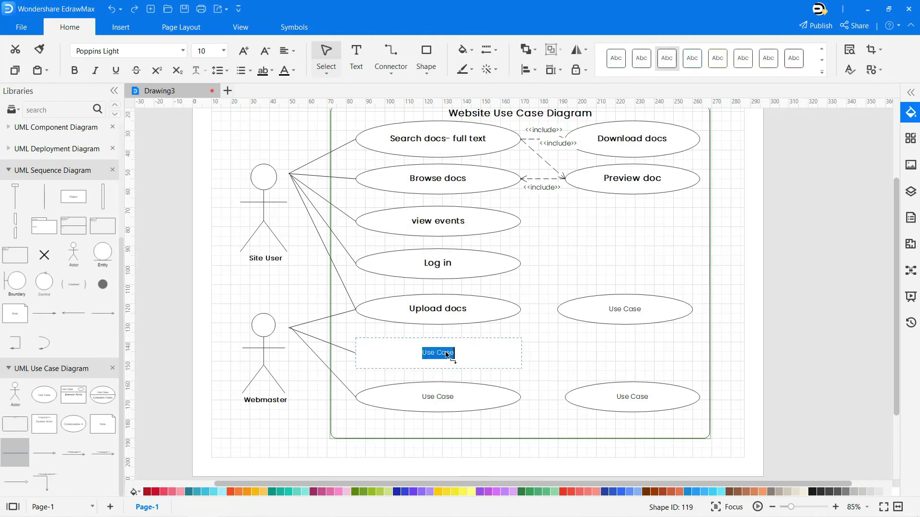
pyautogui.write('Post new event to homepage')
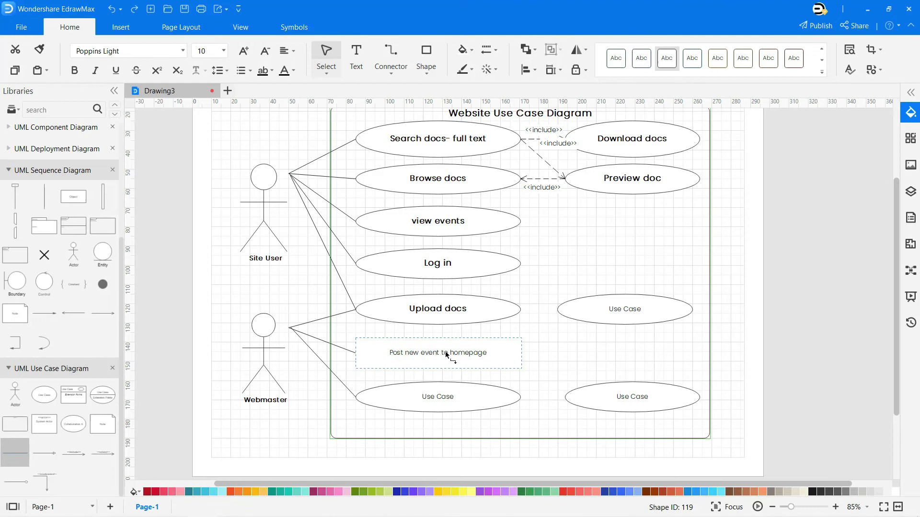
pyautogui.hotkey('ctrl', 'a')
pyautogui.hotkey('ctrl', 'b')
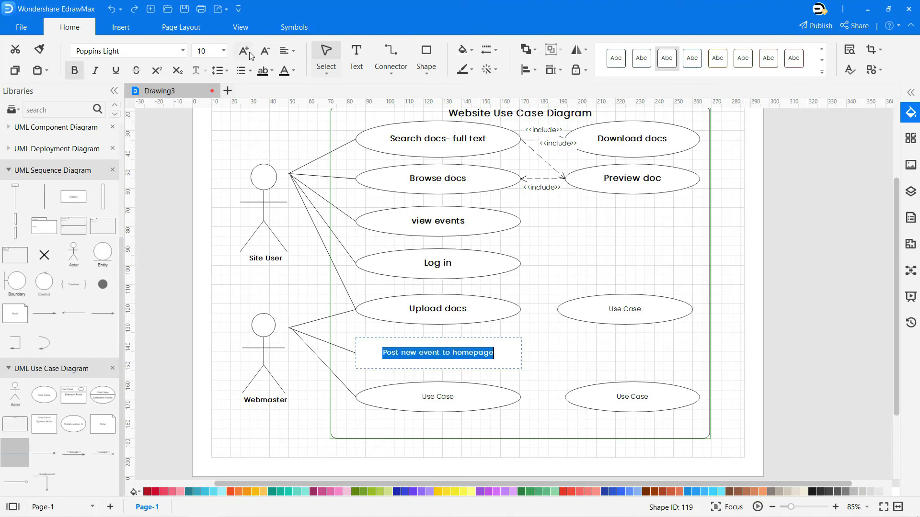
pyautogui.click(247, 51)
# - Label the bottom Webmaster use case 'Add User' in bold and add an extend connector
pyautogui.click(487, 406)
pyautogui.write('Add User')
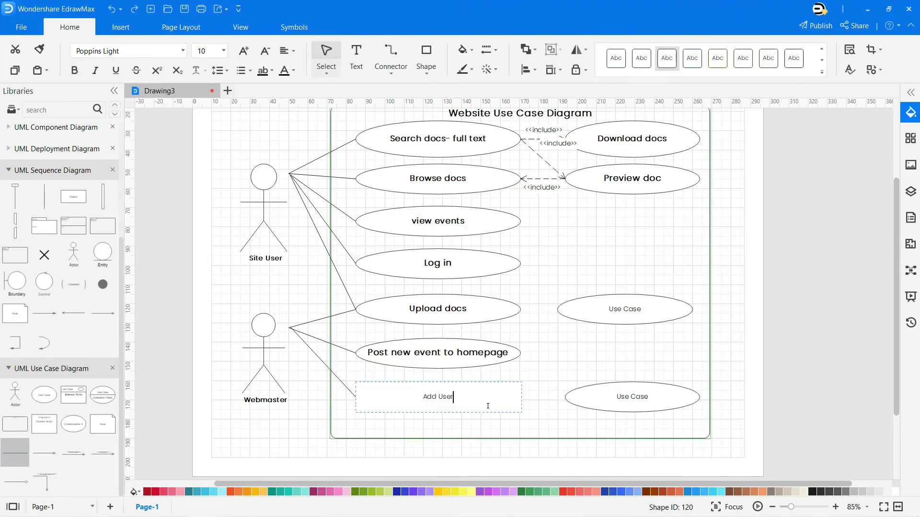
pyautogui.hotkey('ctrl', 'a')
pyautogui.hotkey('ctrl', 'b')
pyautogui.click(247, 292)
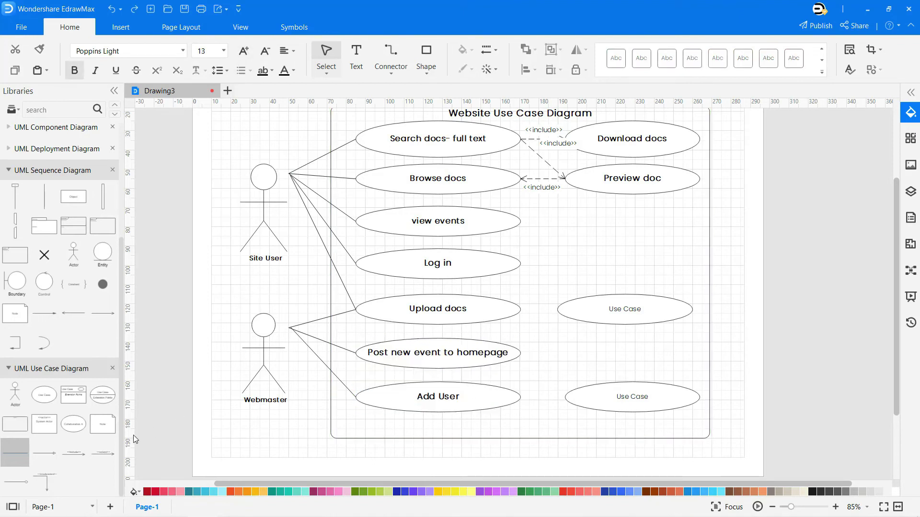
pyautogui.moveTo(102, 453); pyautogui.dragTo(557, 309)
# - Attach the extend connector to Upload docs and label the right-hand use case 'Upload docs' in bold, size 14
pyautogui.moveTo(599, 342); pyautogui.dragTo(522, 309)
pyautogui.click(528, 292)
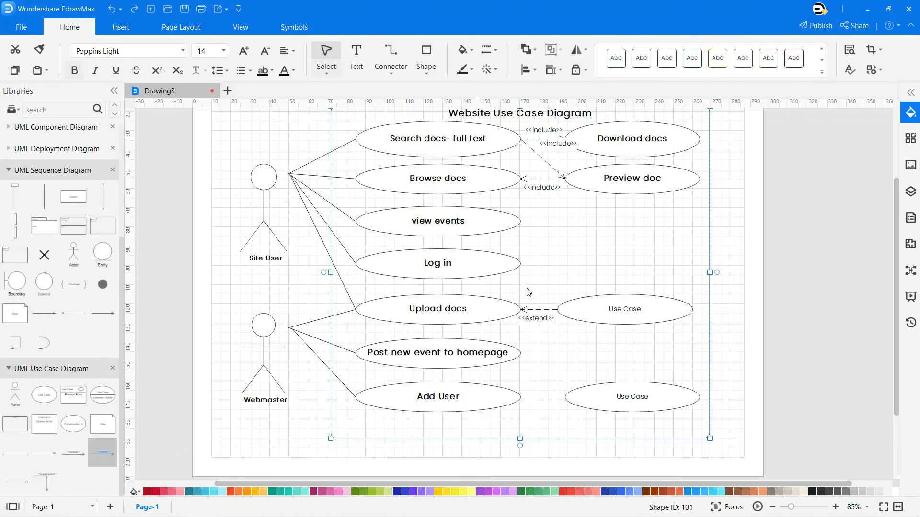
pyautogui.doubleClick(619, 310)
pyautogui.write('Upl')
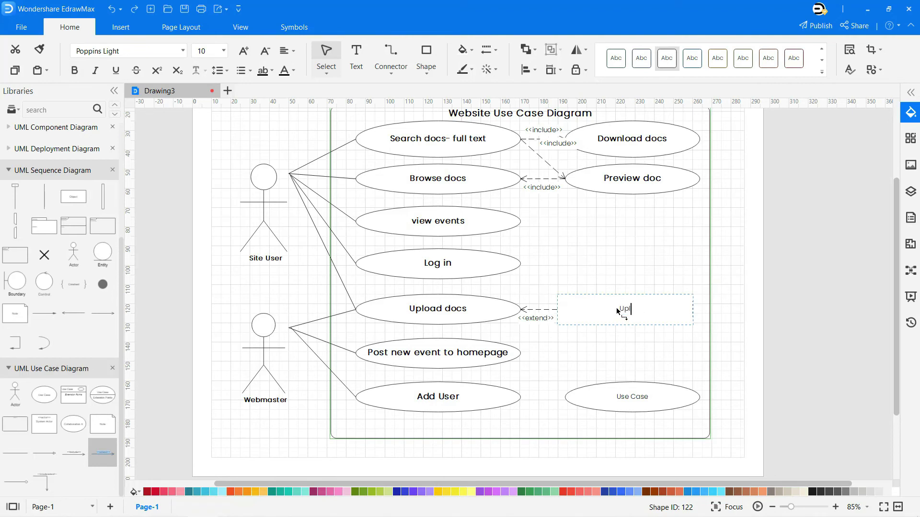
pyautogui.hotkey('ctrl', 'a')
pyautogui.hotkey('ctrl', 'b')
pyautogui.hotkey('ctrl', 'shift', '.')
pyautogui.hotkey('ctrl', 'shift', '.')
pyautogui.click(619, 353)
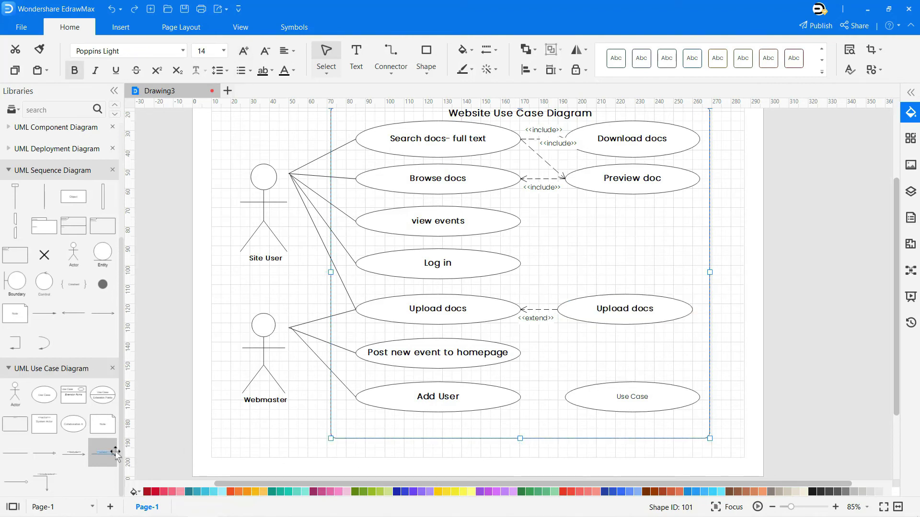
# - Add an extend connector to Add User and label the bottom-right use case 'Add user' in bold, size 12
pyautogui.moveTo(115, 452); pyautogui.dragTo(538, 397)
pyautogui.doubleClick(632, 395)
pyautogui.write('A')
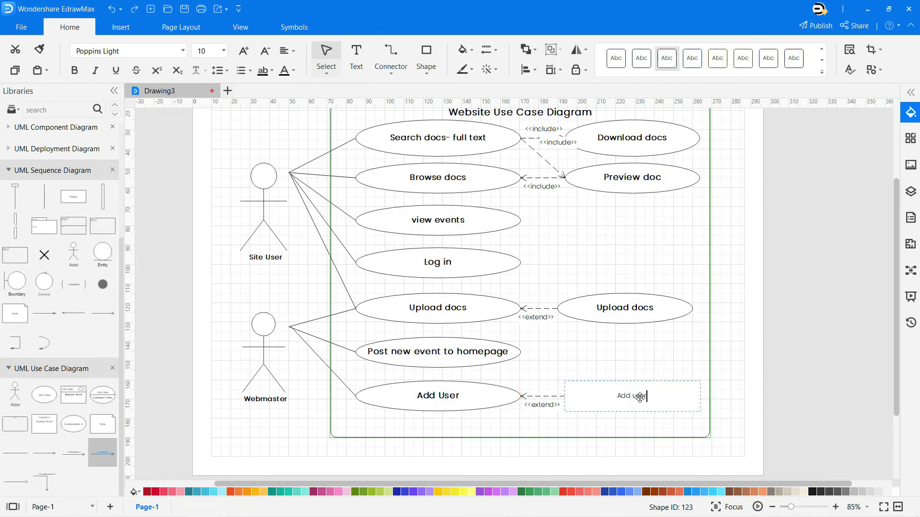
pyautogui.write('dd user')
pyautogui.hotkey('ctrl', 'a')
pyautogui.hotkey('ctrl', 'b')
pyautogui.hotkey('ctrl', 'shift', '.')
pyautogui.click(739, 305)
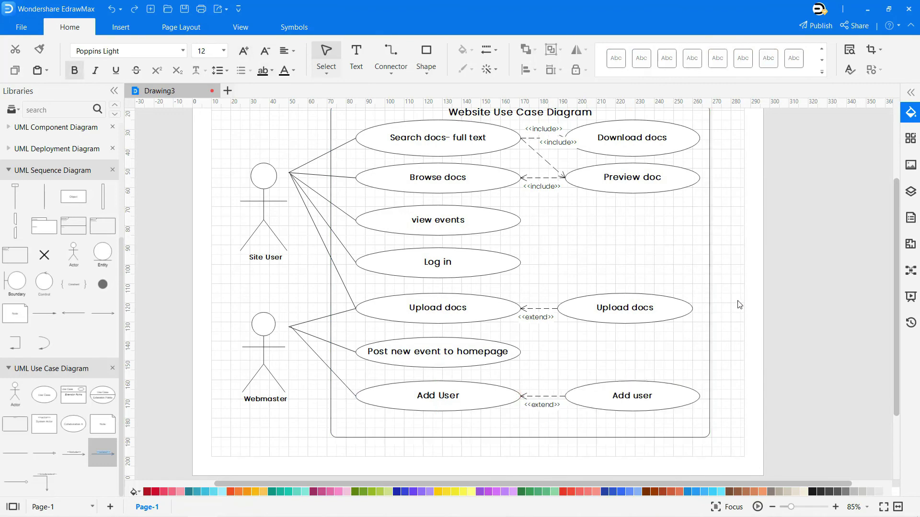
# - Fit the whole diagram into view and switch off the page gridlines
pyautogui.rightClick(741, 273)
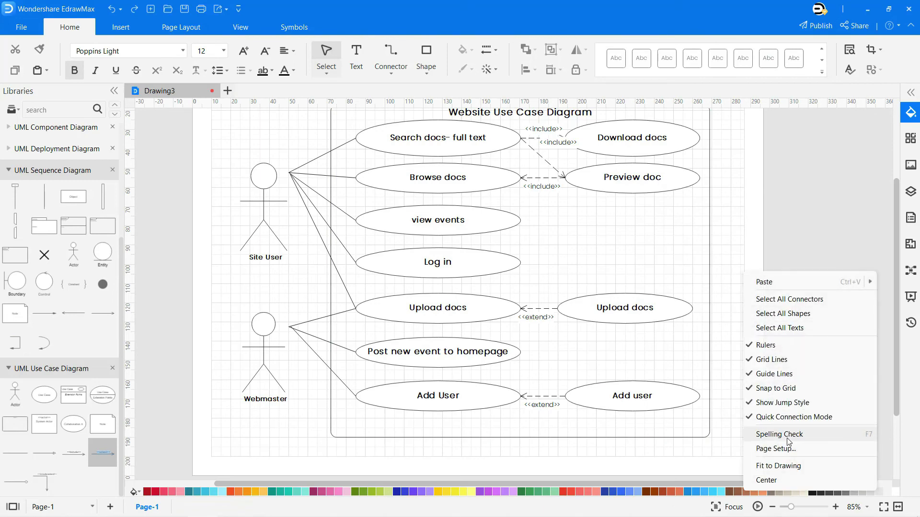
pyautogui.click(786, 465)
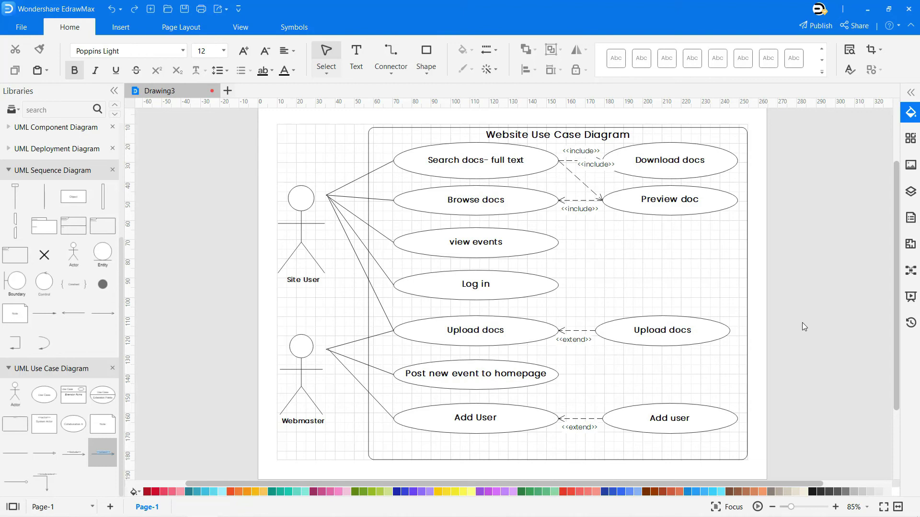
pyautogui.click(241, 27)
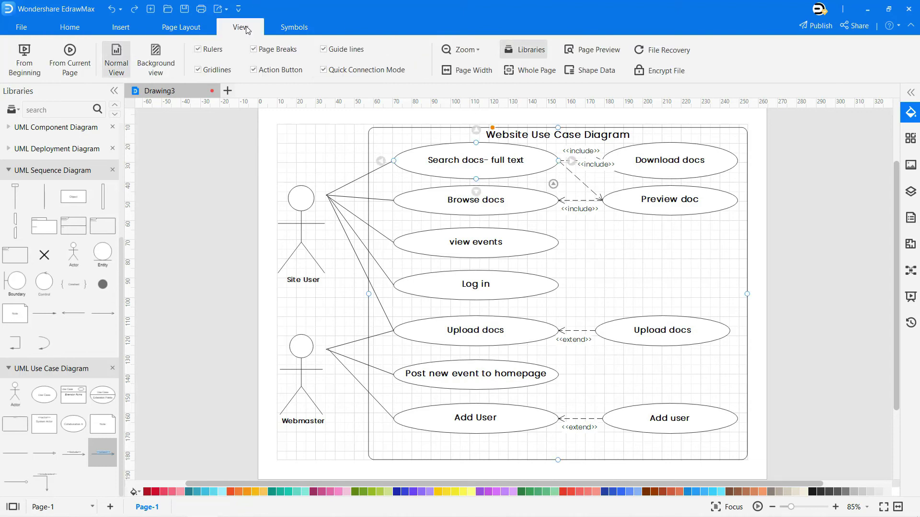
pyautogui.click(198, 70)
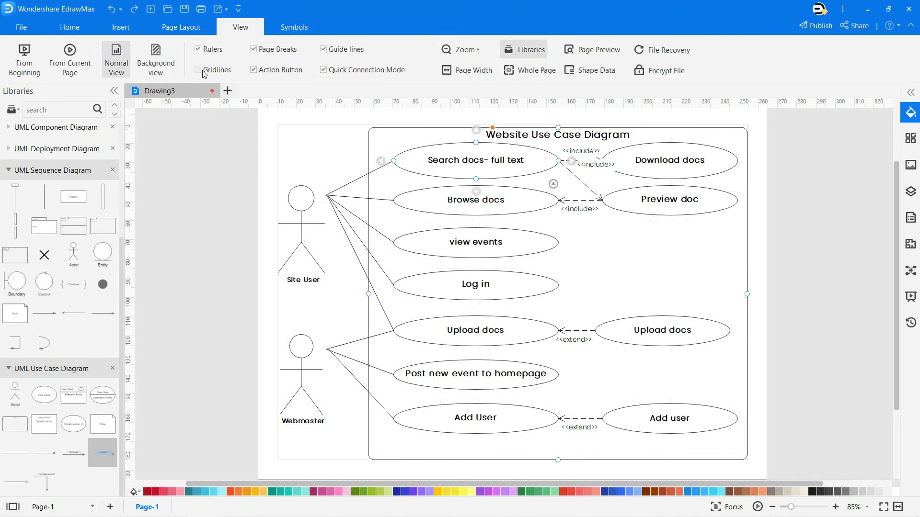